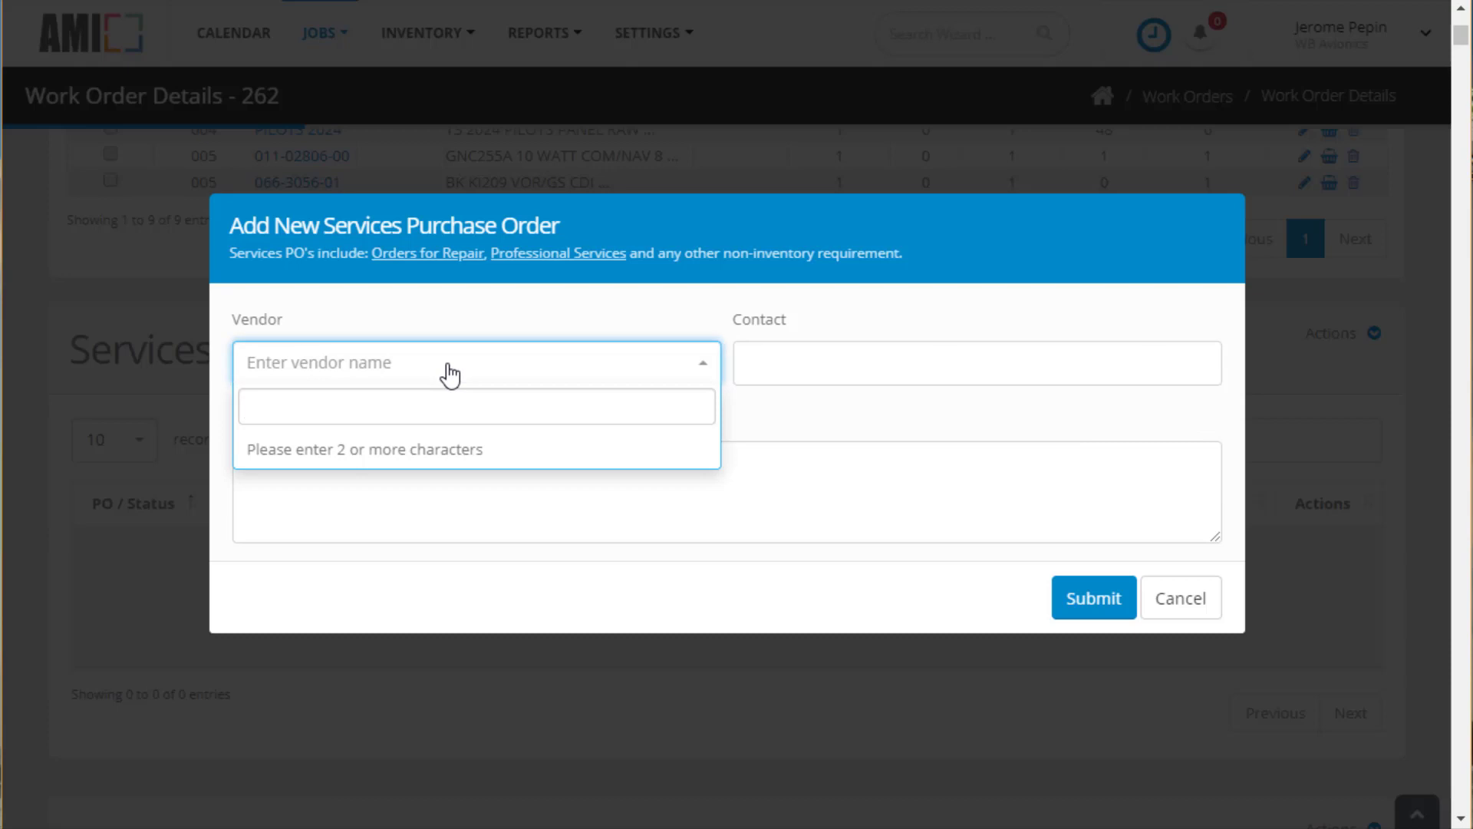
Create a services purchase order with vendor Castleberry Instruments, found by searching 'Cas'
text(Cas)
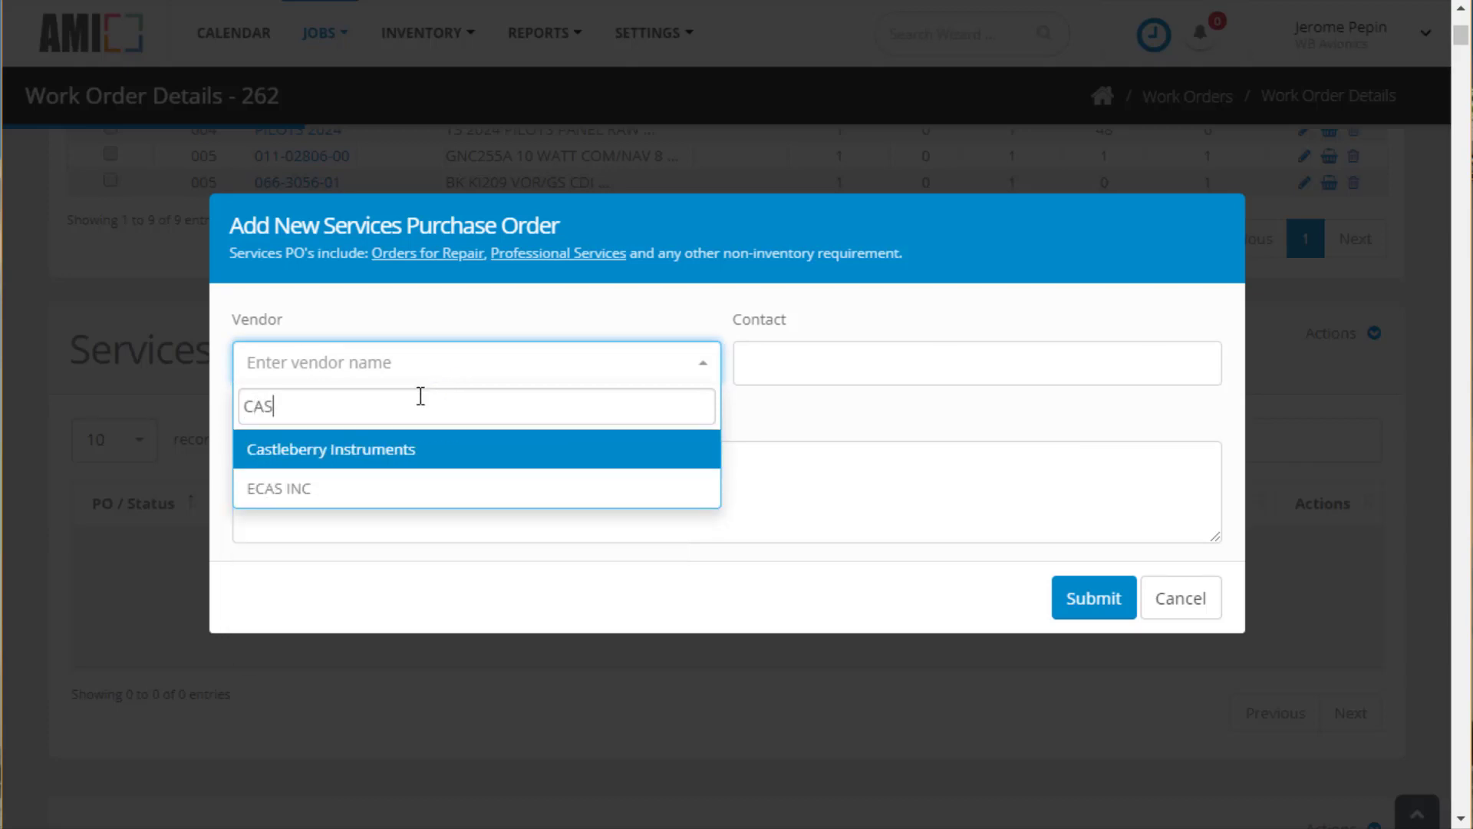
click(403, 454)
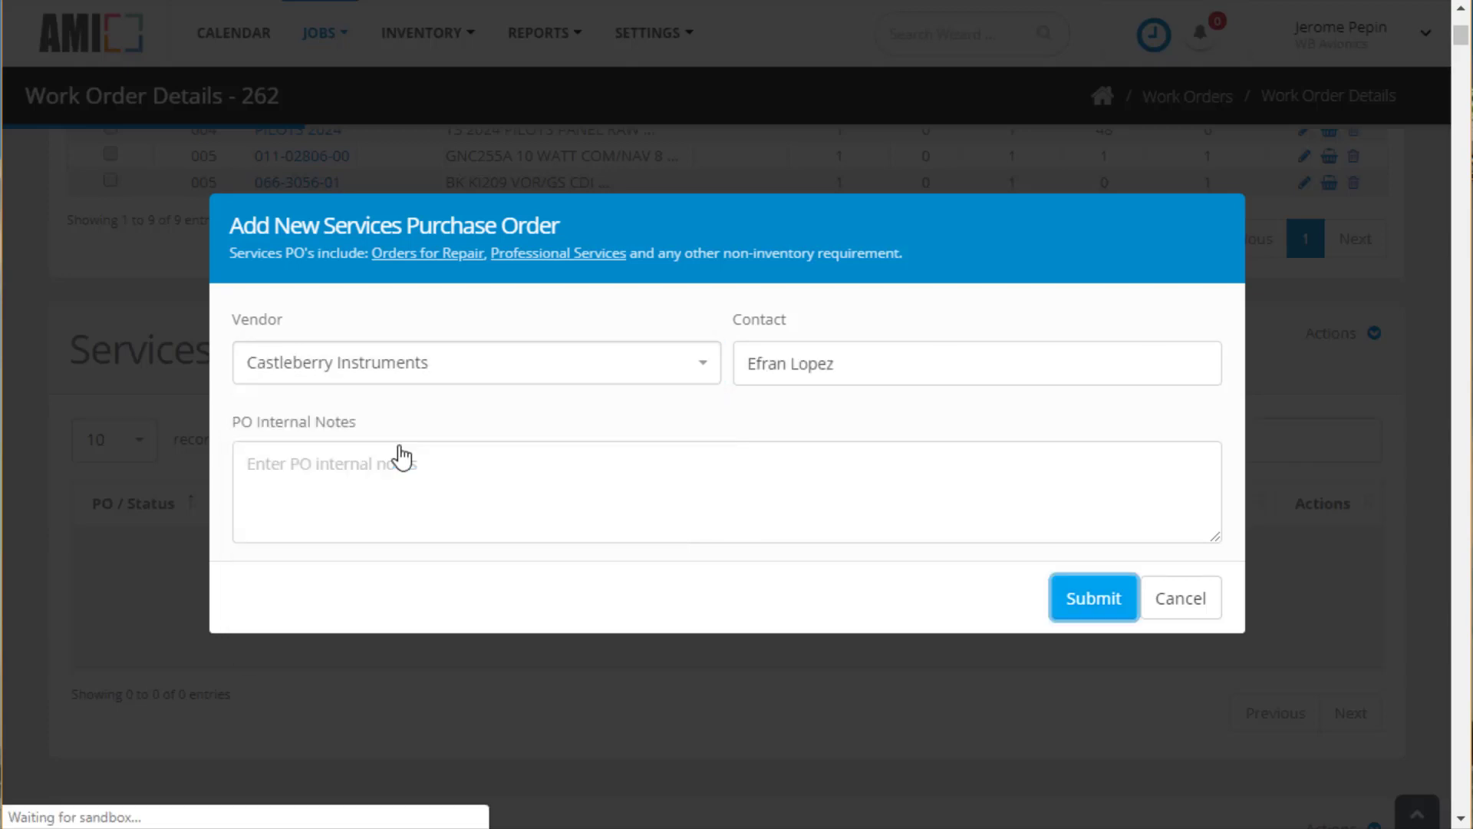
click(1114, 606)
scroll(270, 493, down, 5)
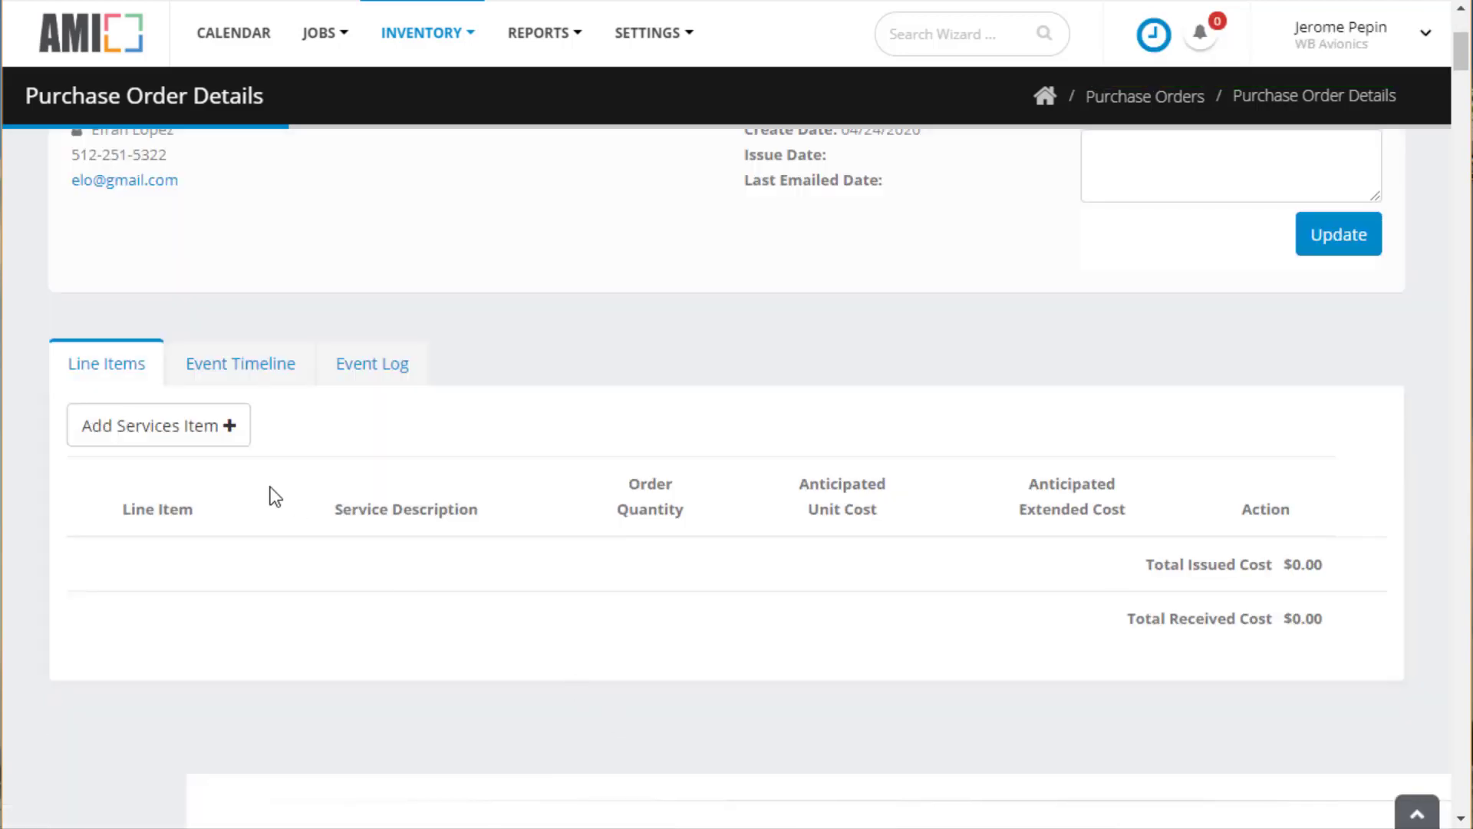
click(198, 435)
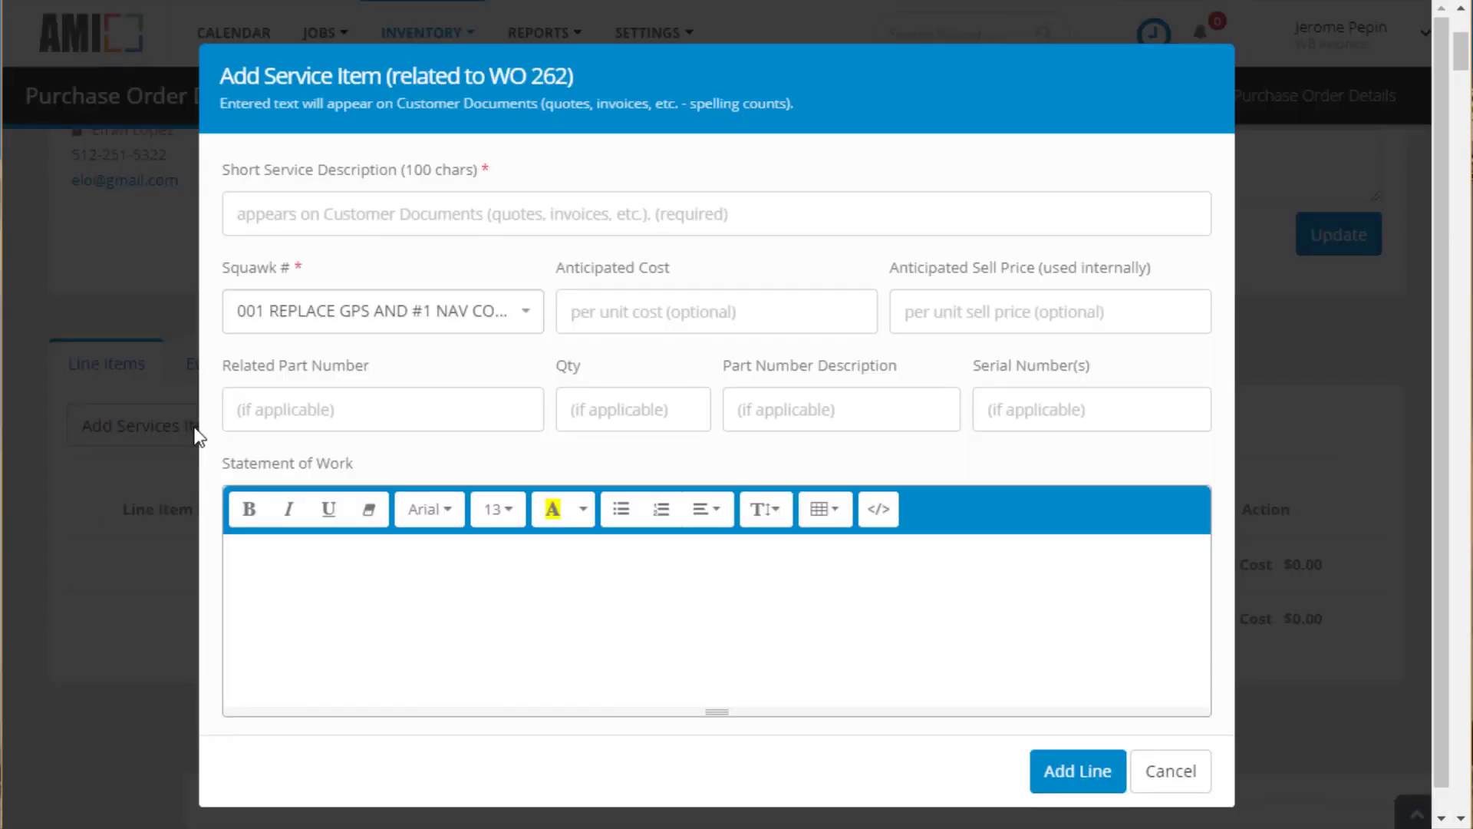
Describe the service as 'Gyro Overhaul' with anticipated cost 2400 and sell price 3200
click(298, 214)
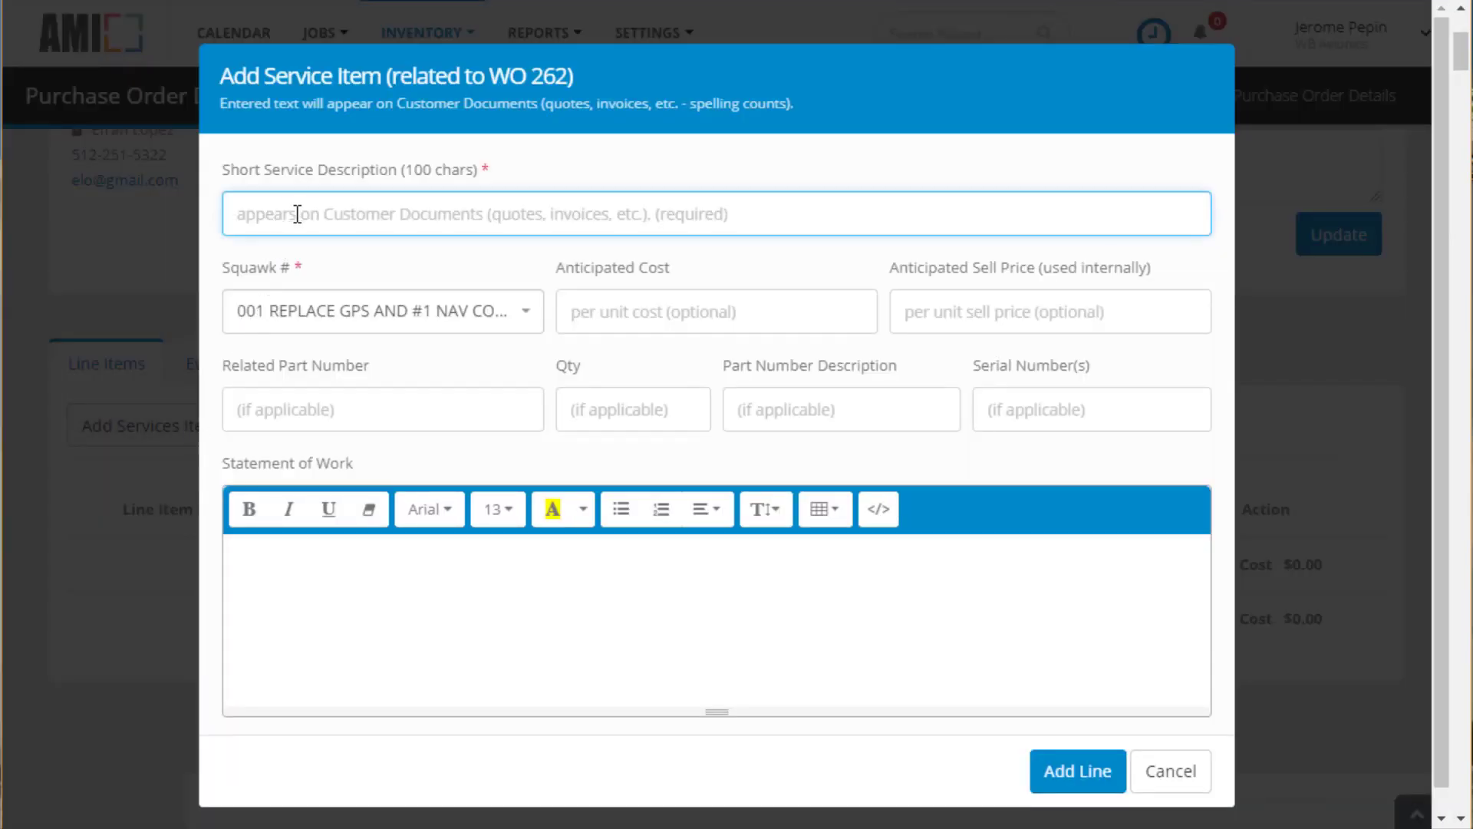
text(Gyro Overhaul)
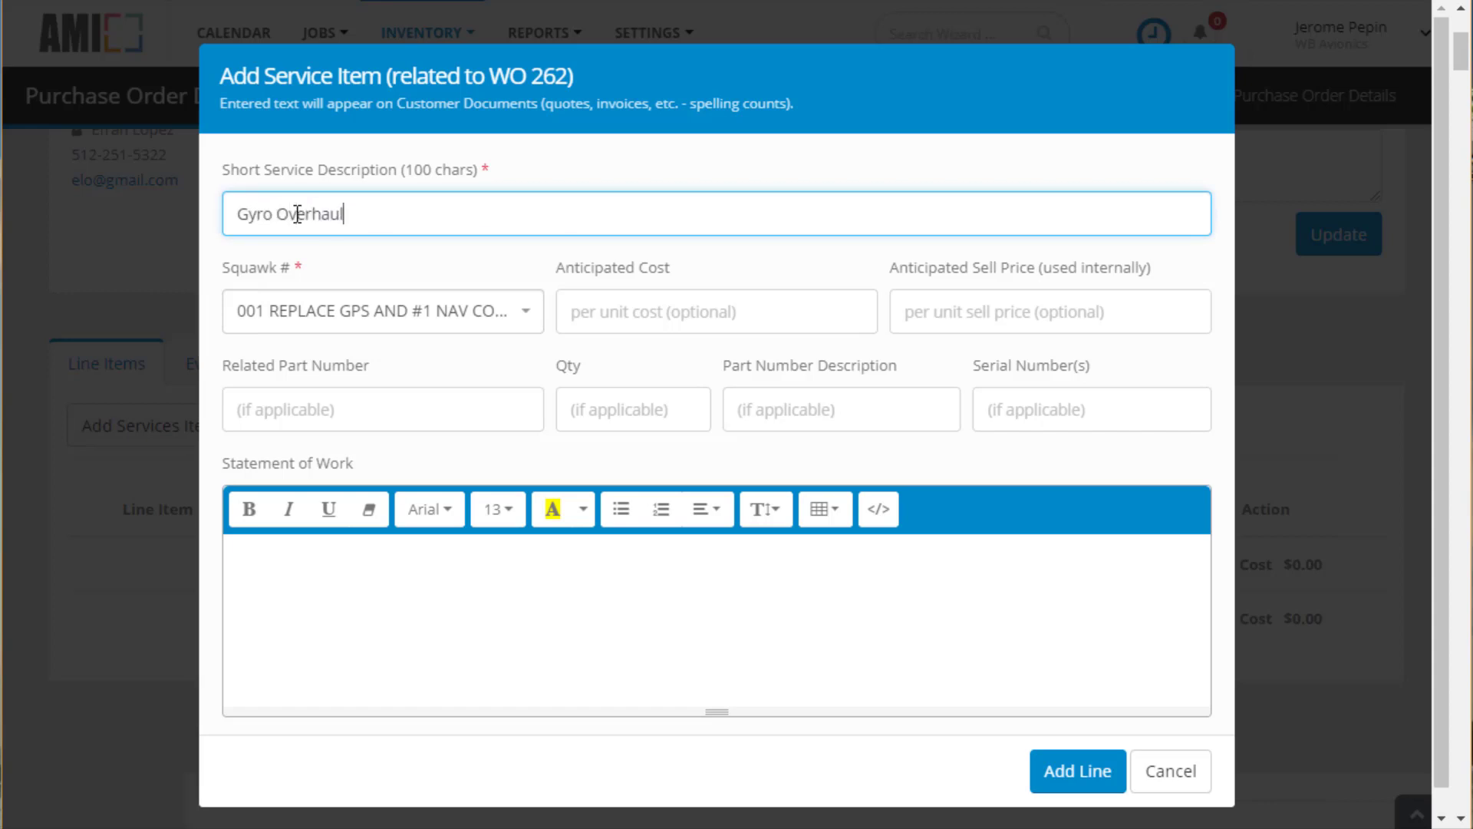
click(620, 308)
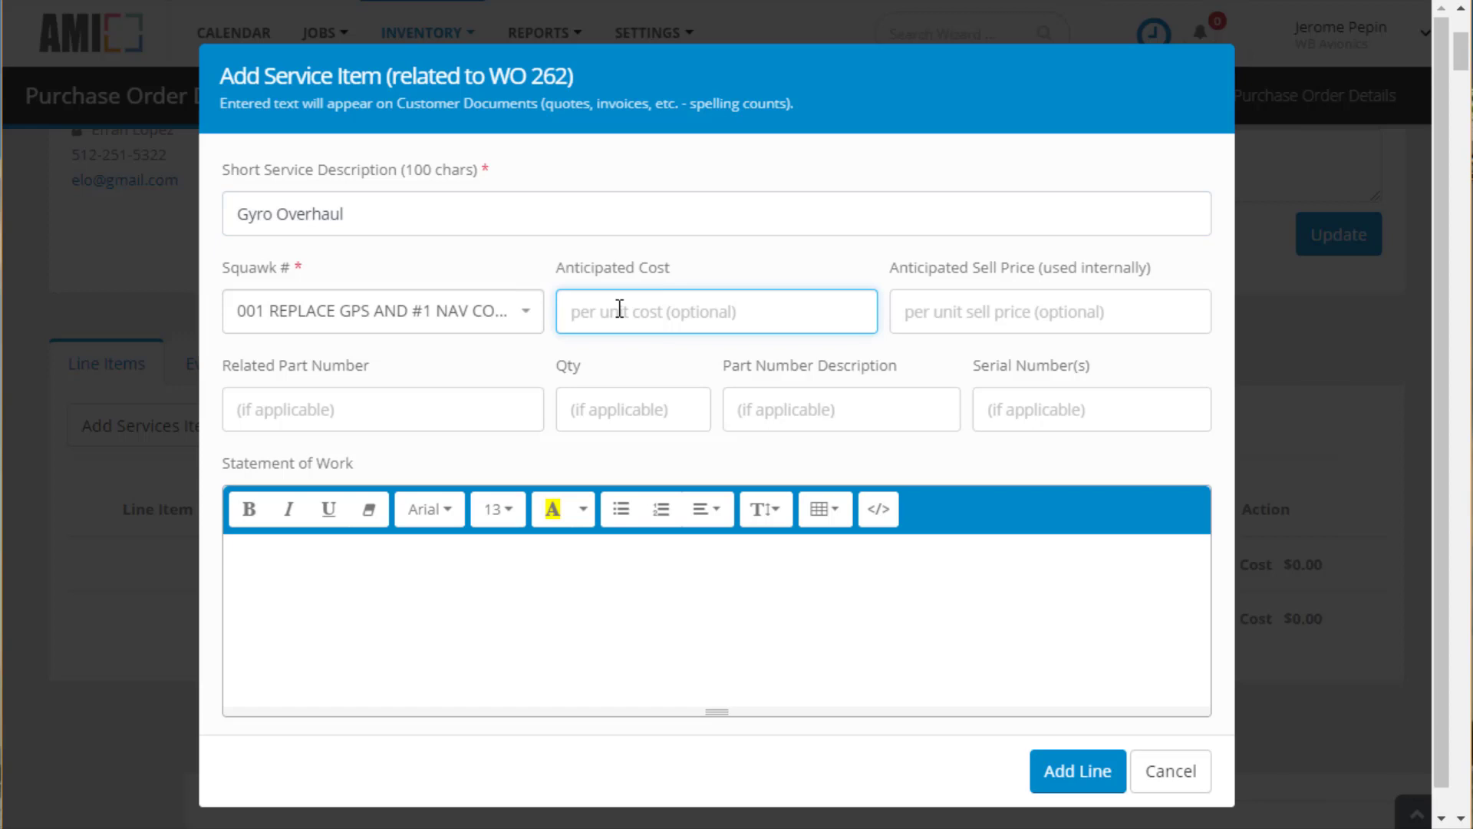
text(2400)
click(948, 308)
text(3)
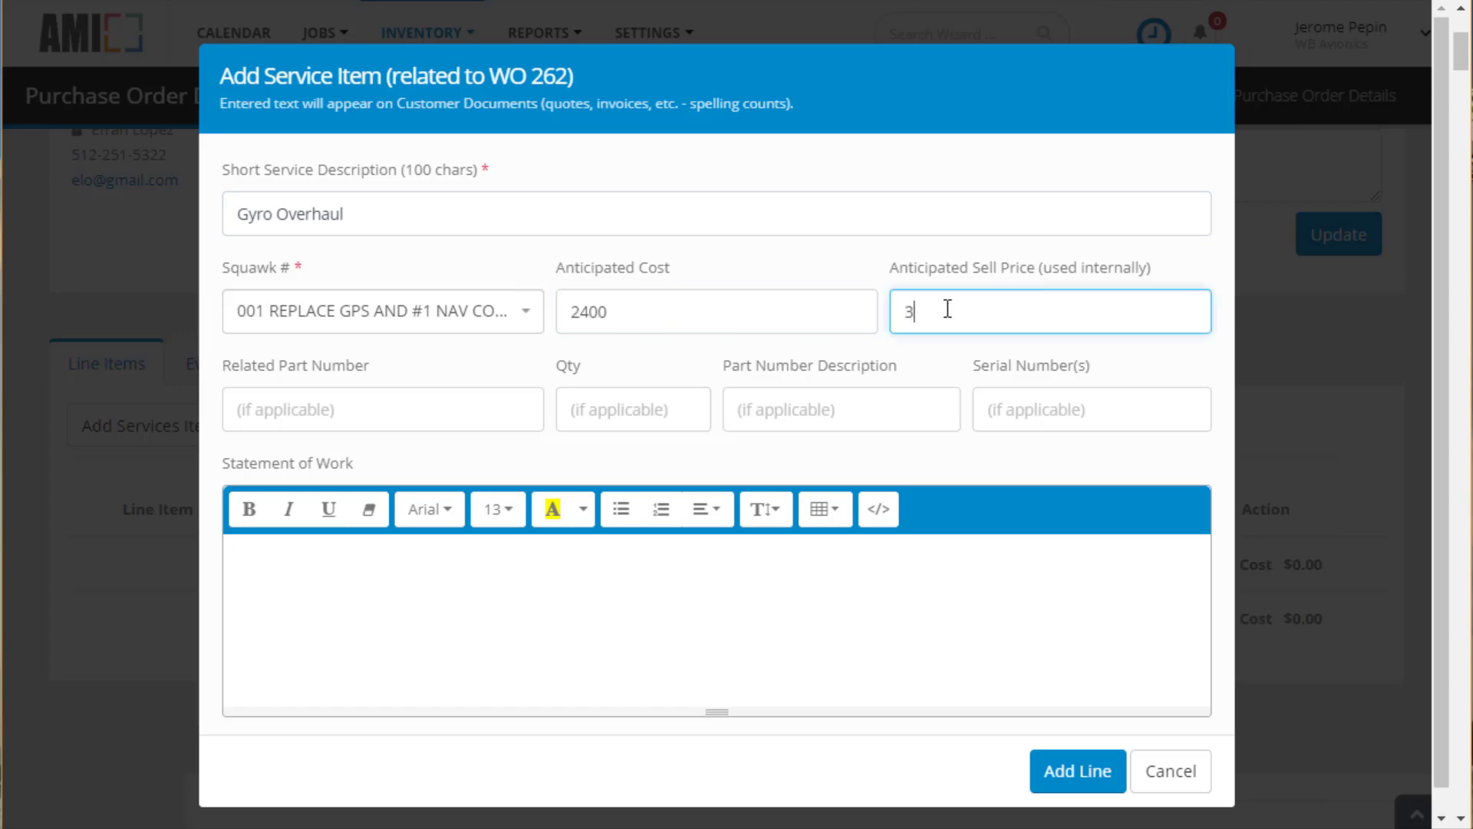
text(200)
Enter part GS-4567, quantity 1, description 'Gyroscope' and serial number 456-99G
click(438, 402)
text(G)
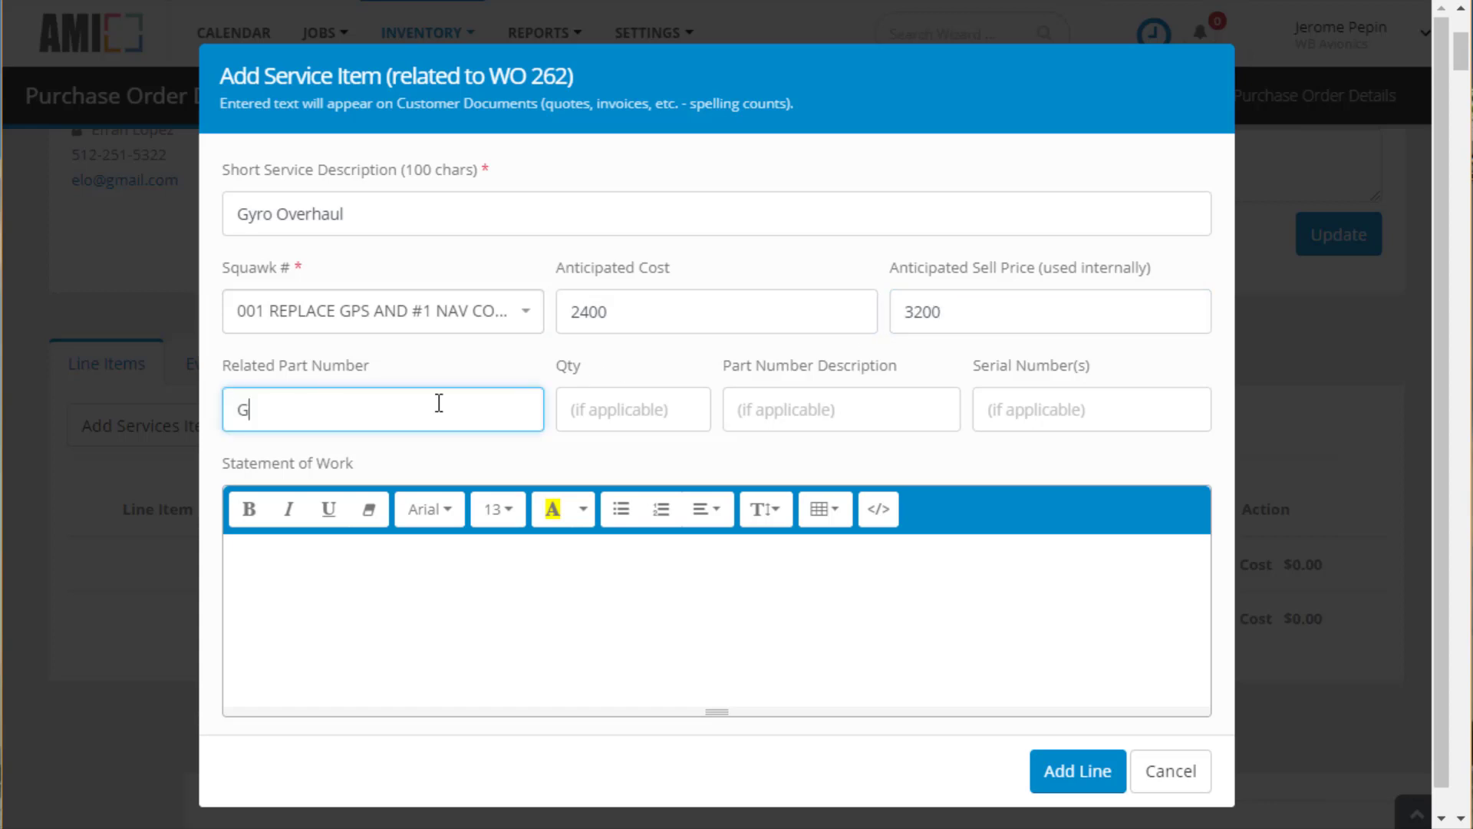
text(S-4567)
click(646, 417)
text(1)
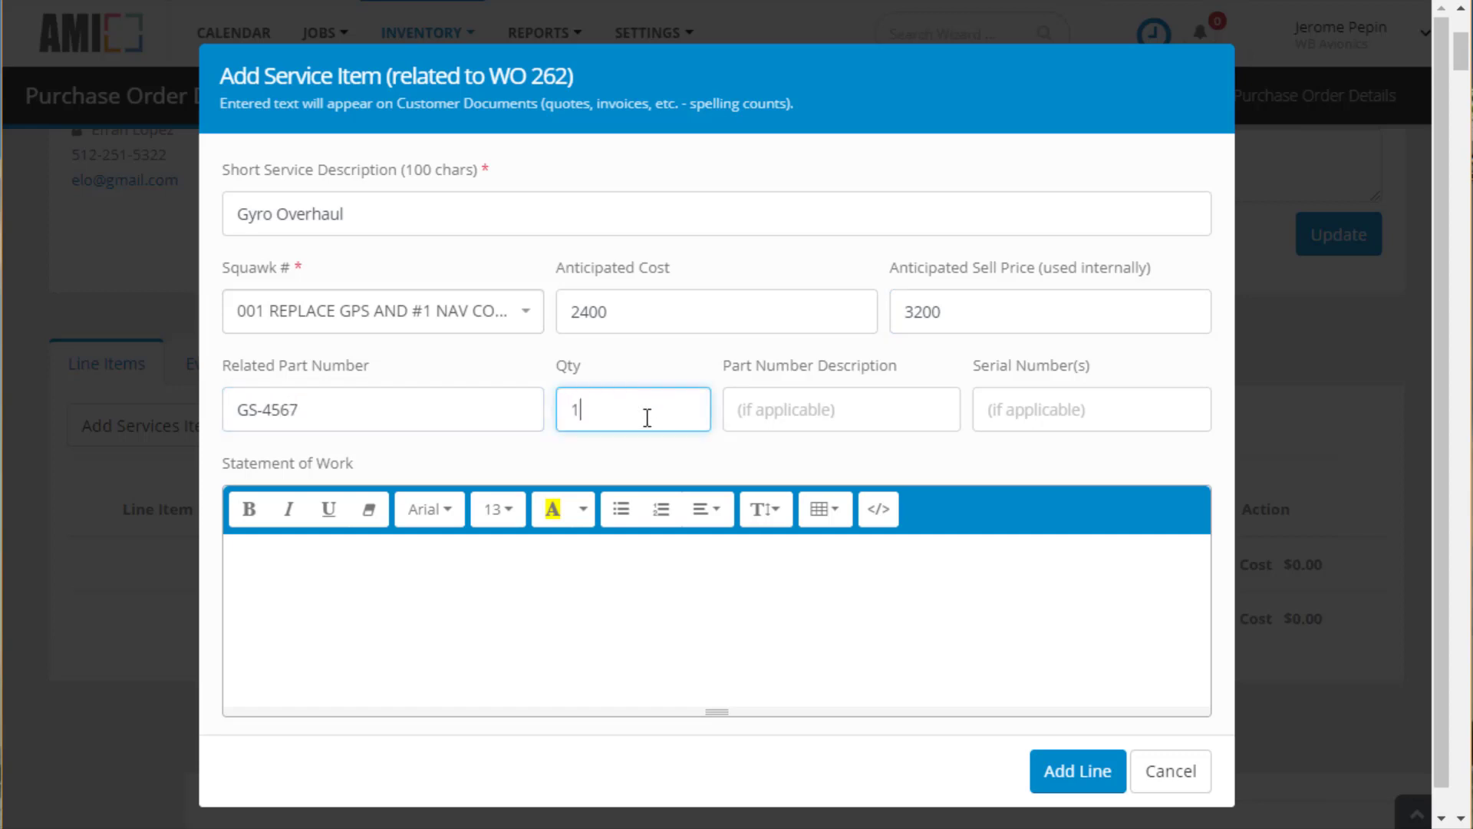
click(794, 413)
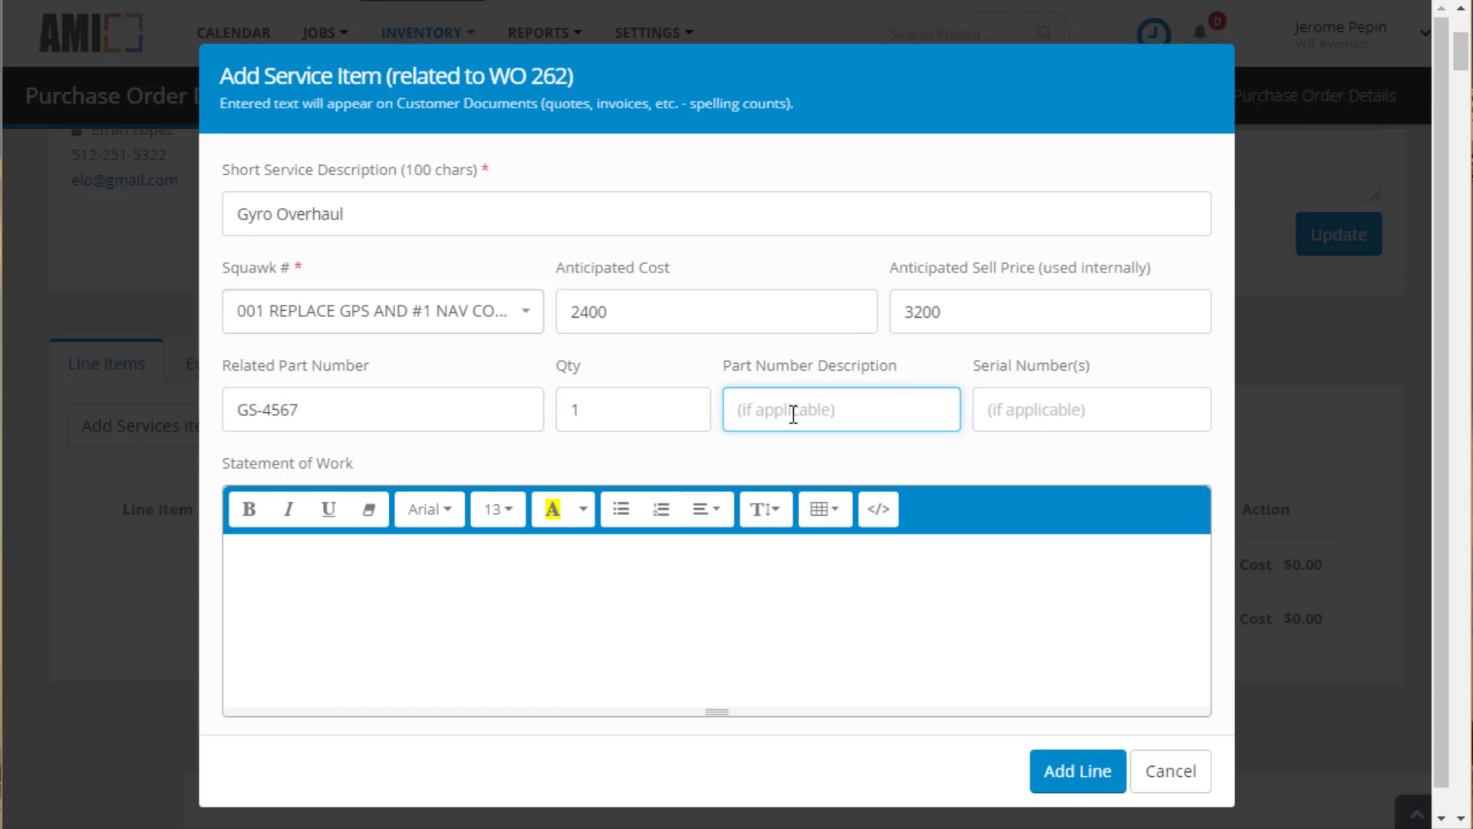
text(Gyroscope)
click(1073, 411)
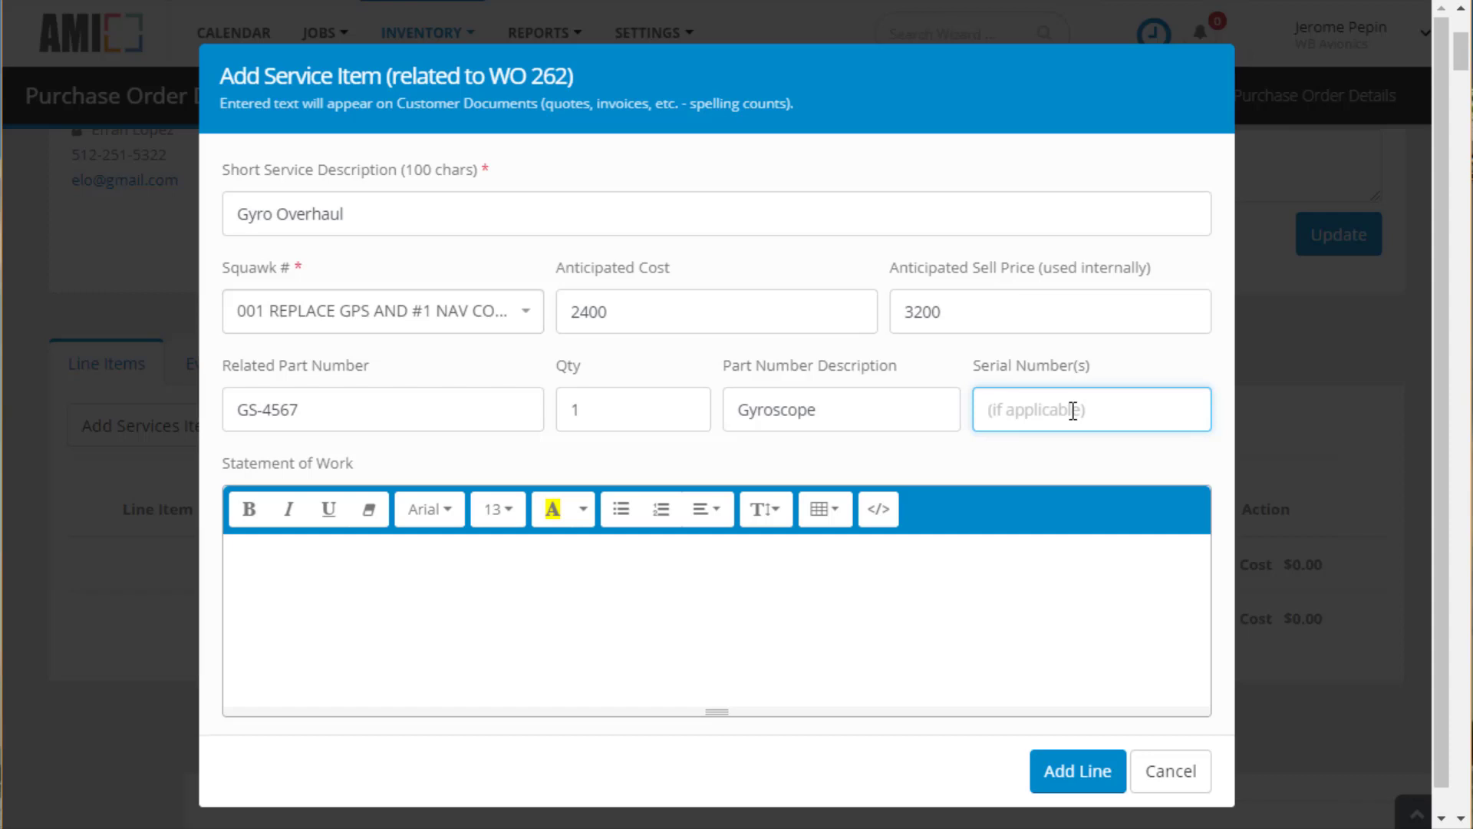
text(456-99G)
Write the two-line statement of work (overhaul to spec, $2800 cap) and add the line
click(513, 559)
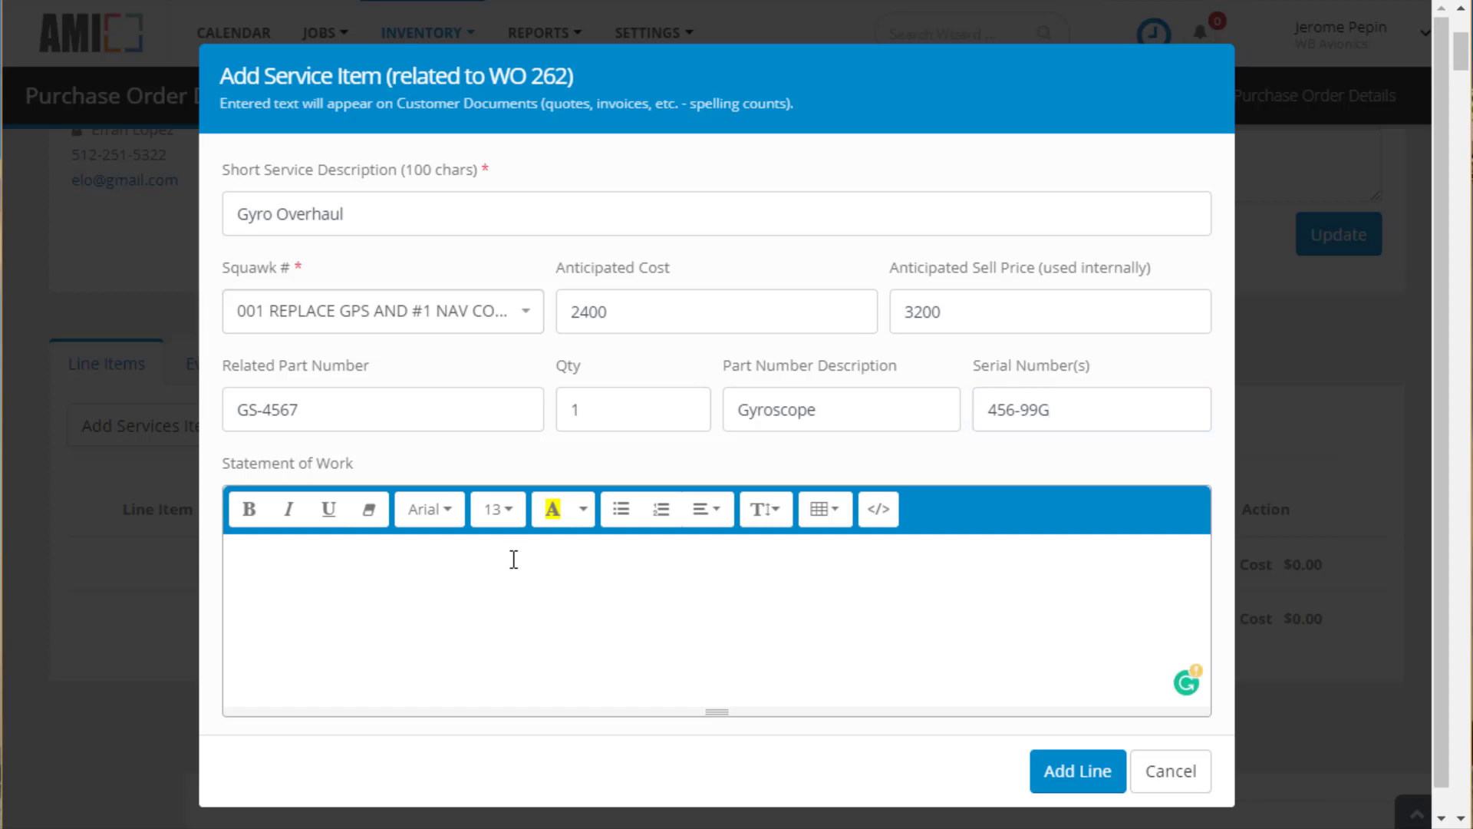
text(Overhaul Gyro to manufactur)
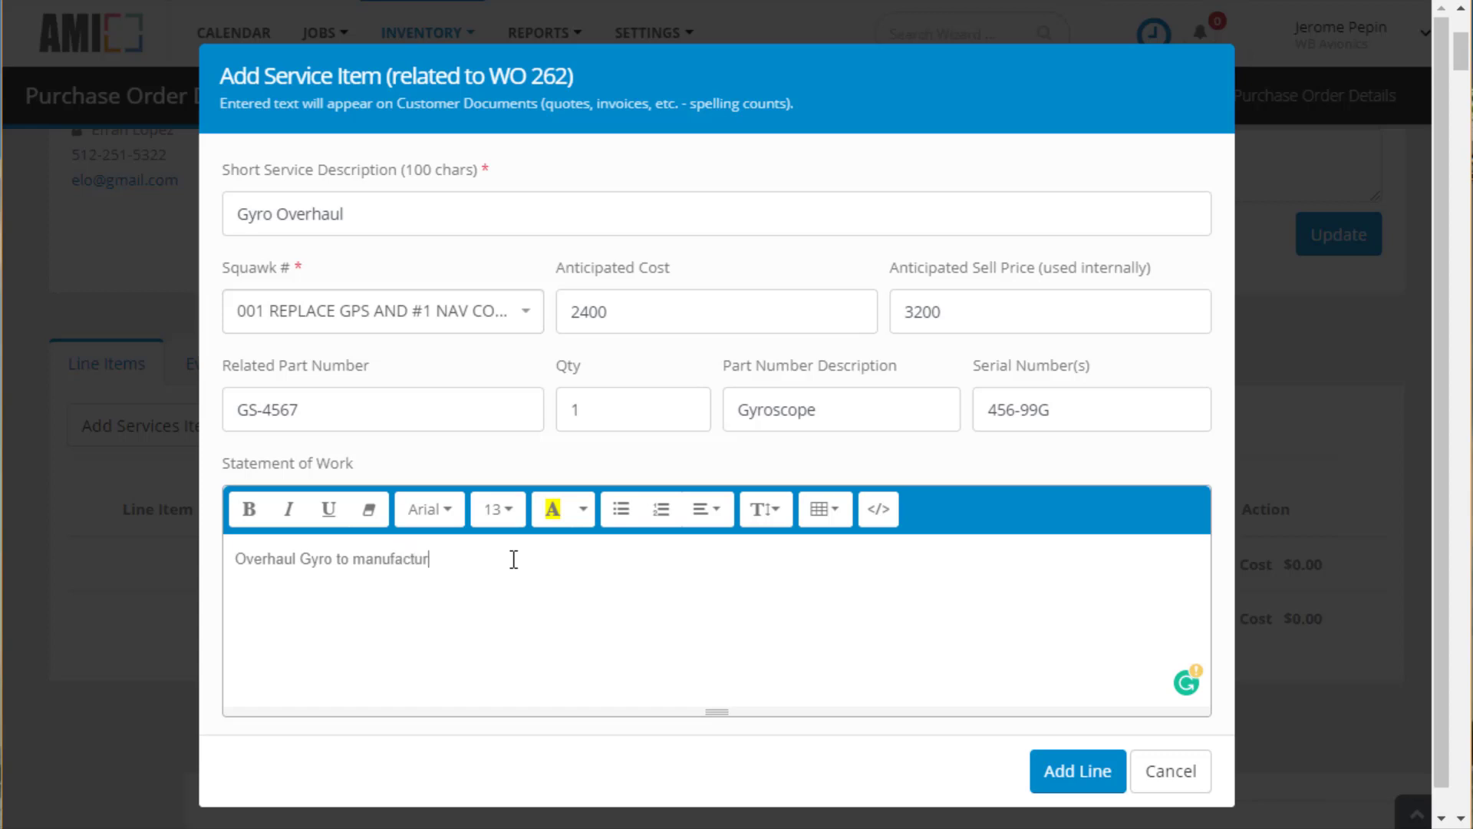
text(er's specifications)
key(Return)
key(Return)
text(Not exceed $2)
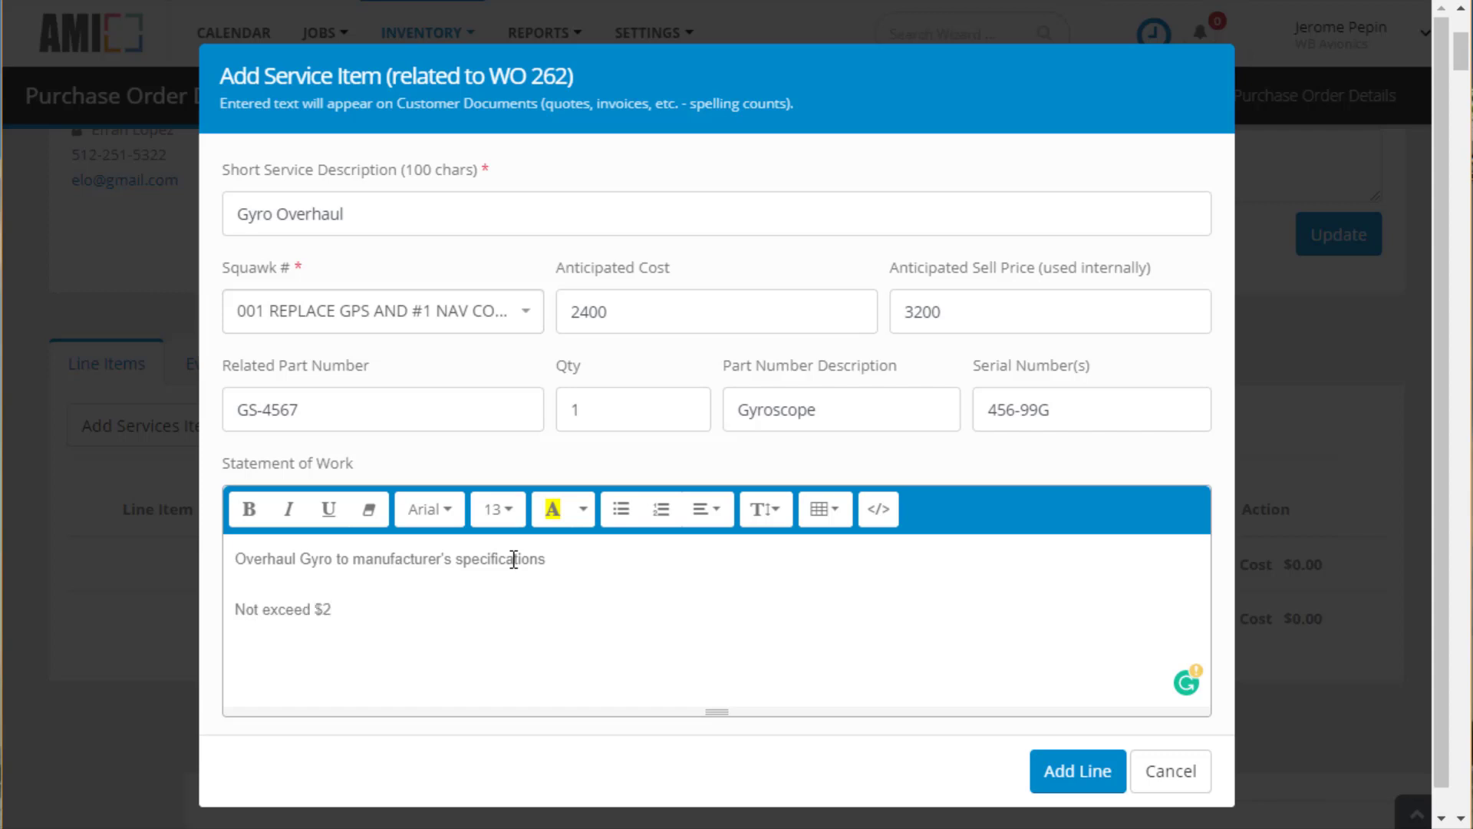
text(800 total cost.  Pleas)
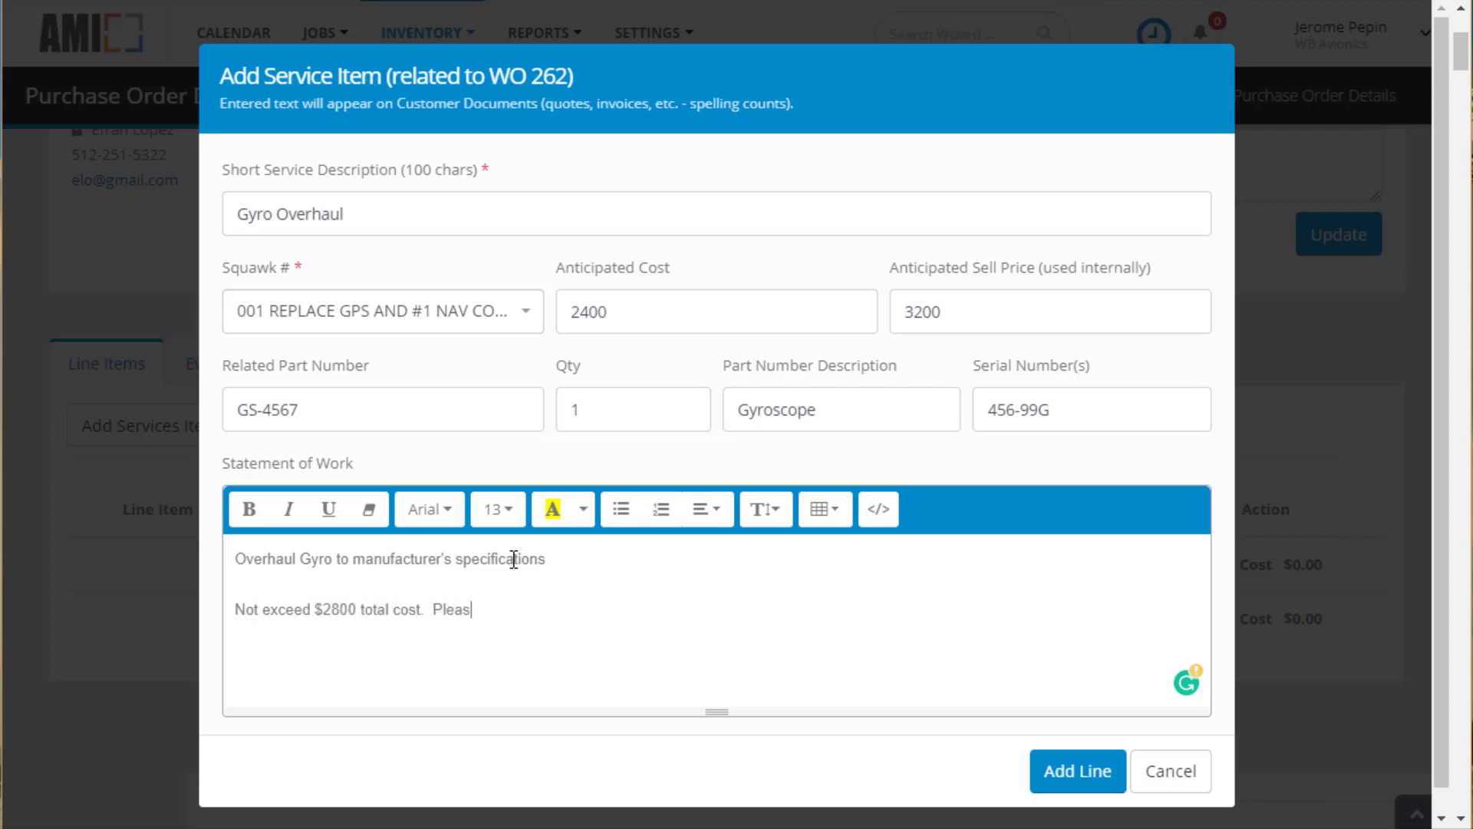
text(e call after initial Bench Check.)
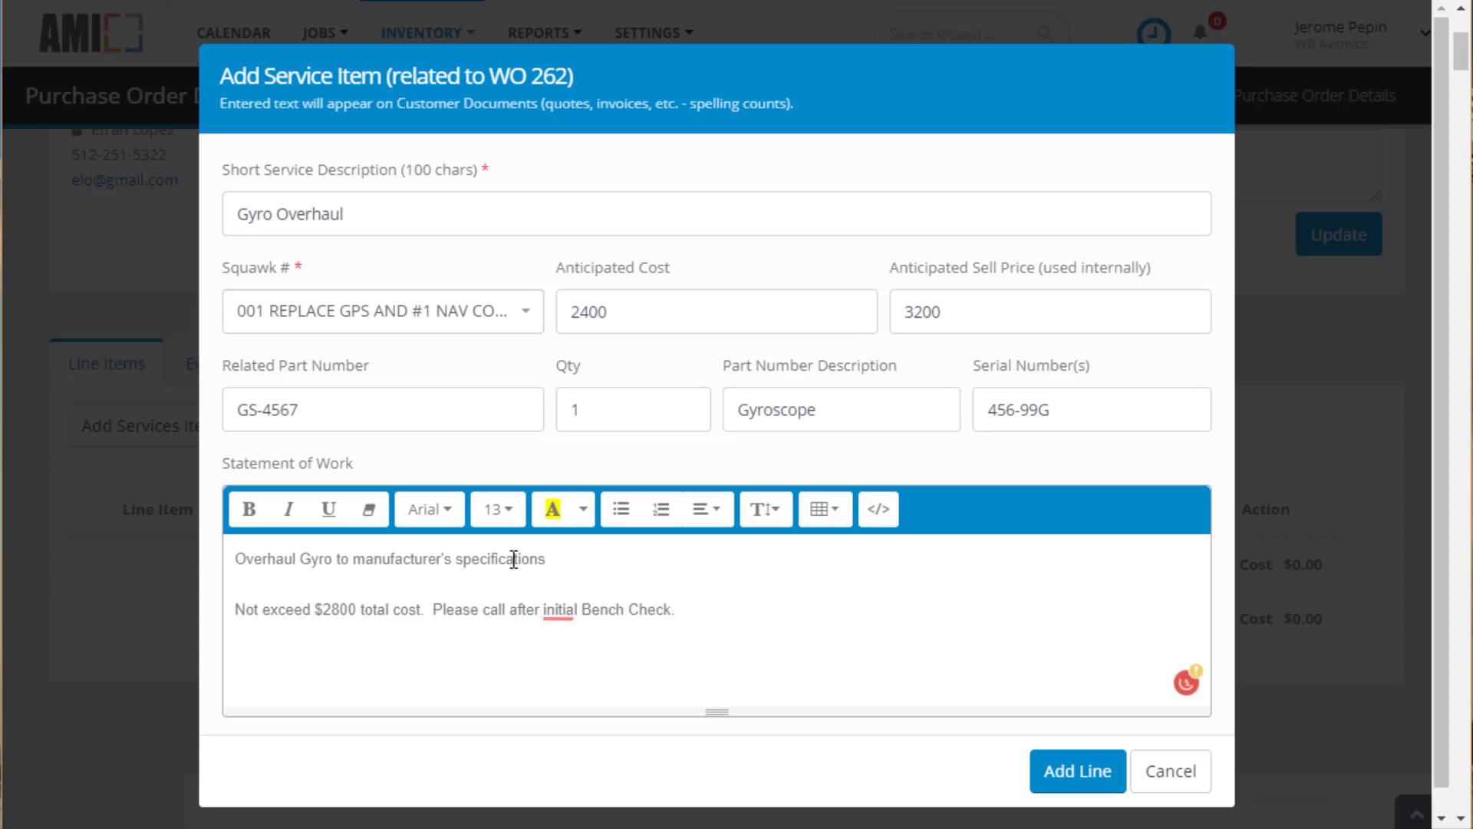
click(1066, 777)
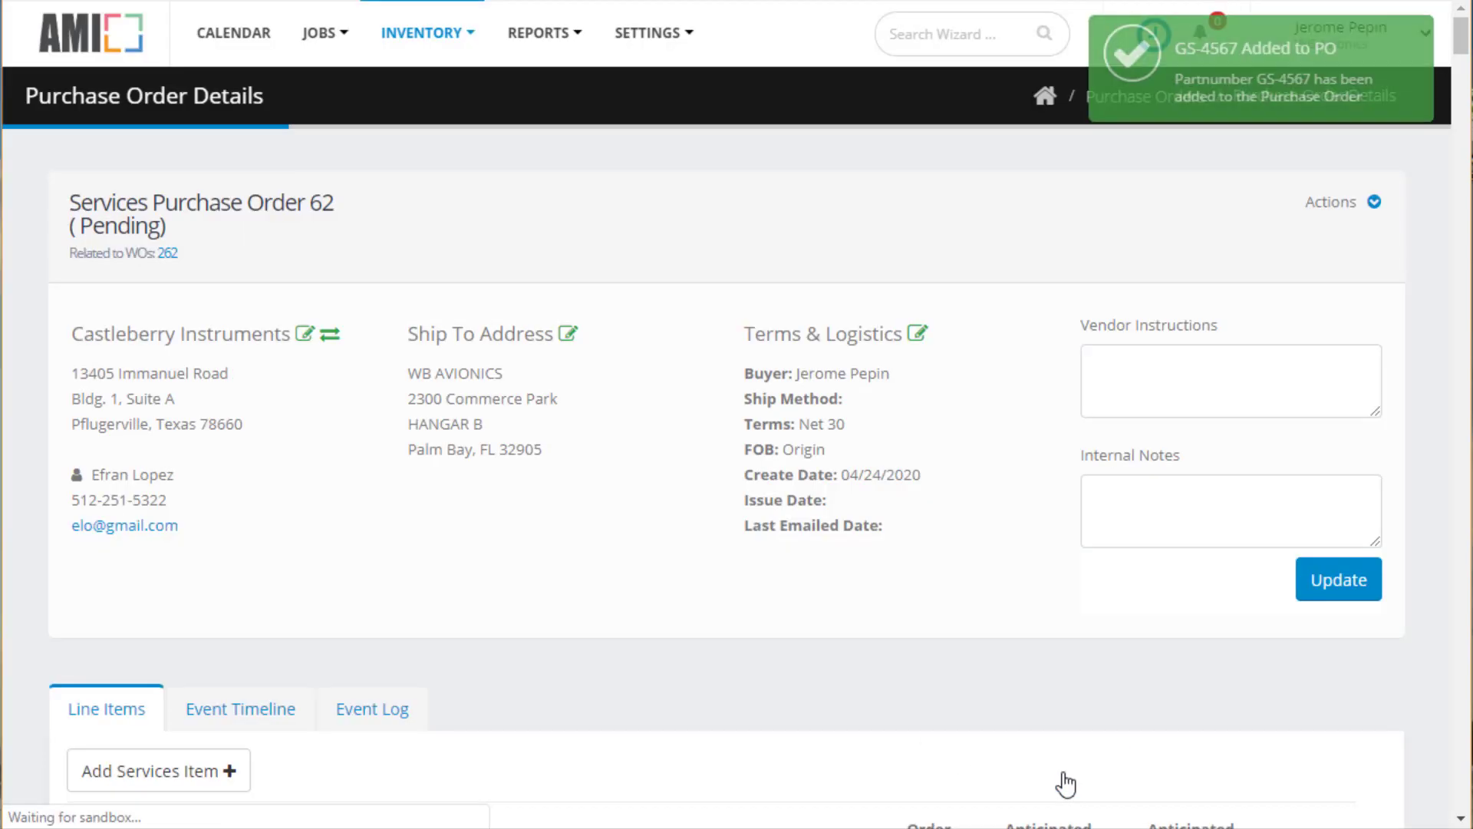
Change purchase order 62's status from Pending to Issued and confirm
scroll(1154, 589, down, 1)
scroll(1154, 588, down, 4)
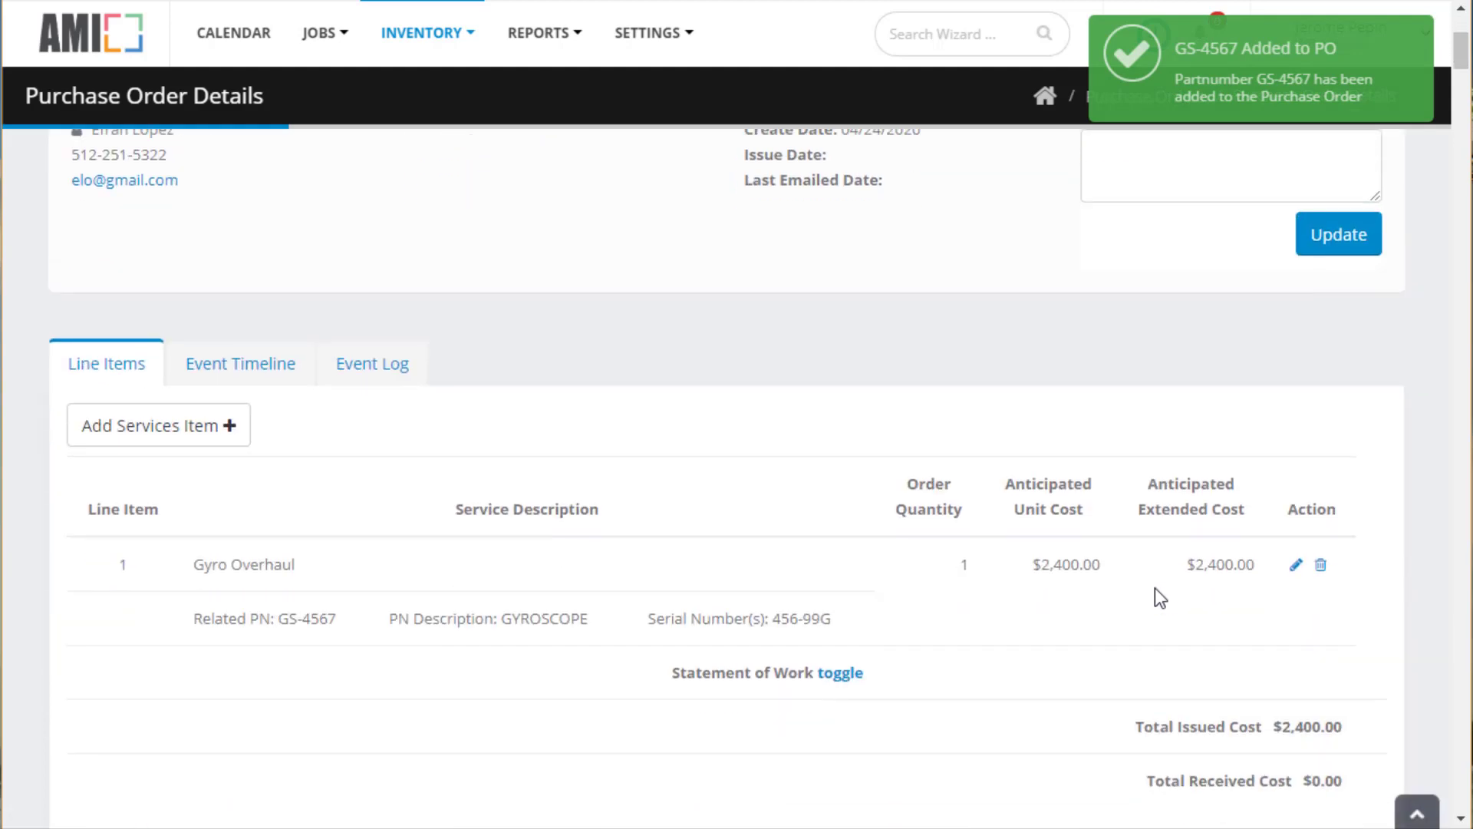
scroll(1154, 587, up, 5)
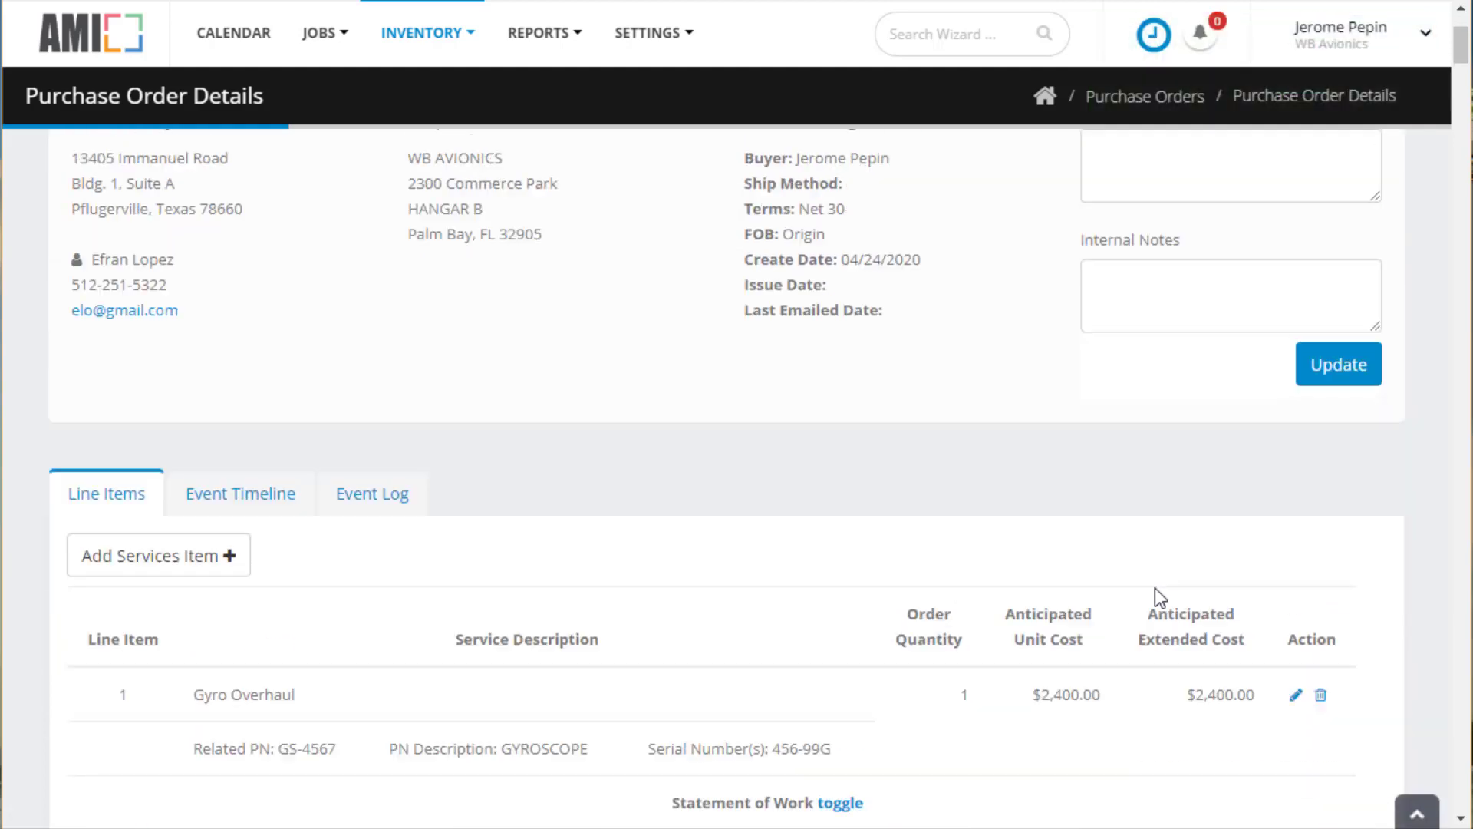
click(1374, 202)
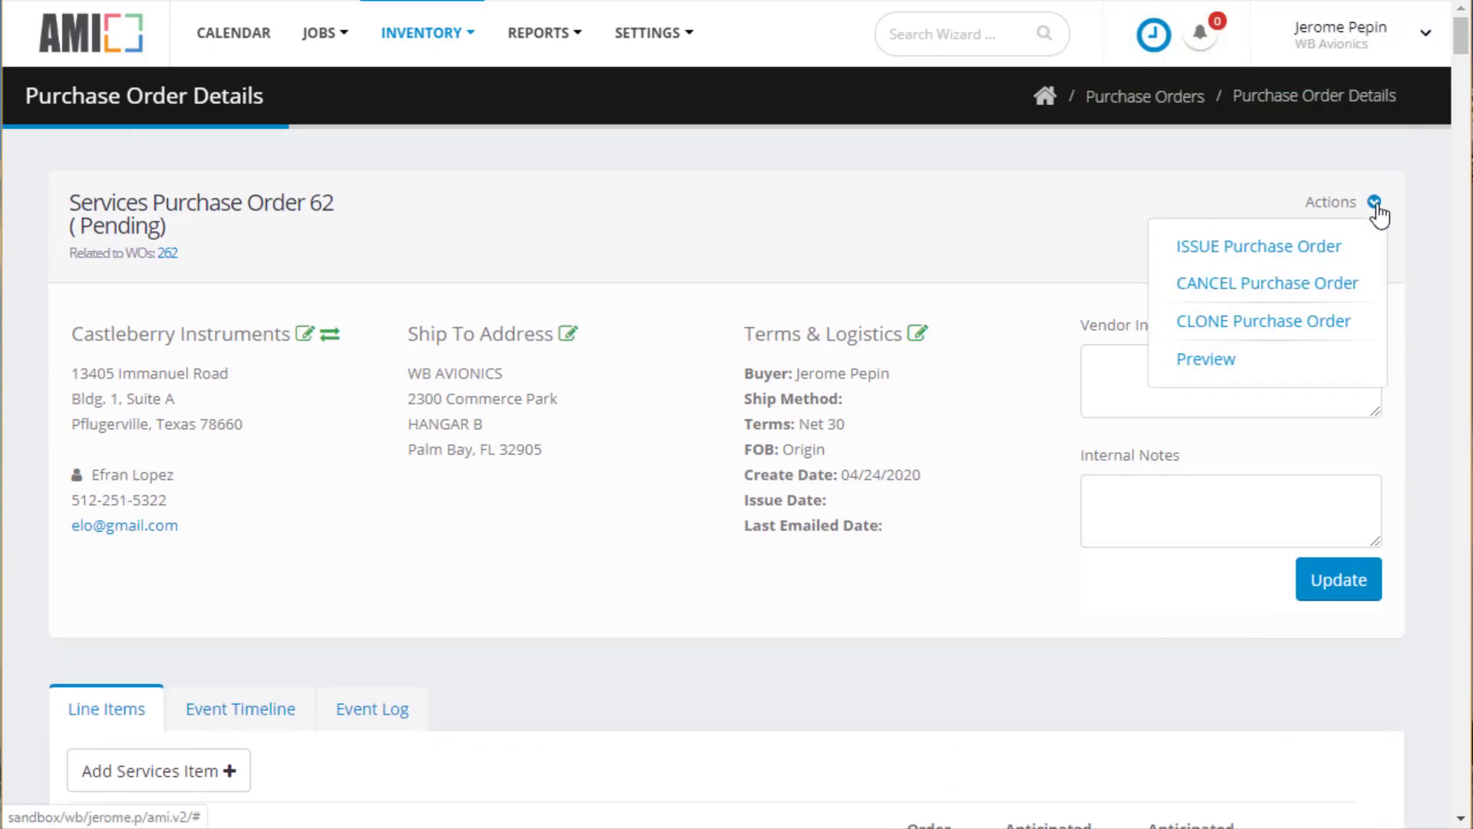
click(1247, 259)
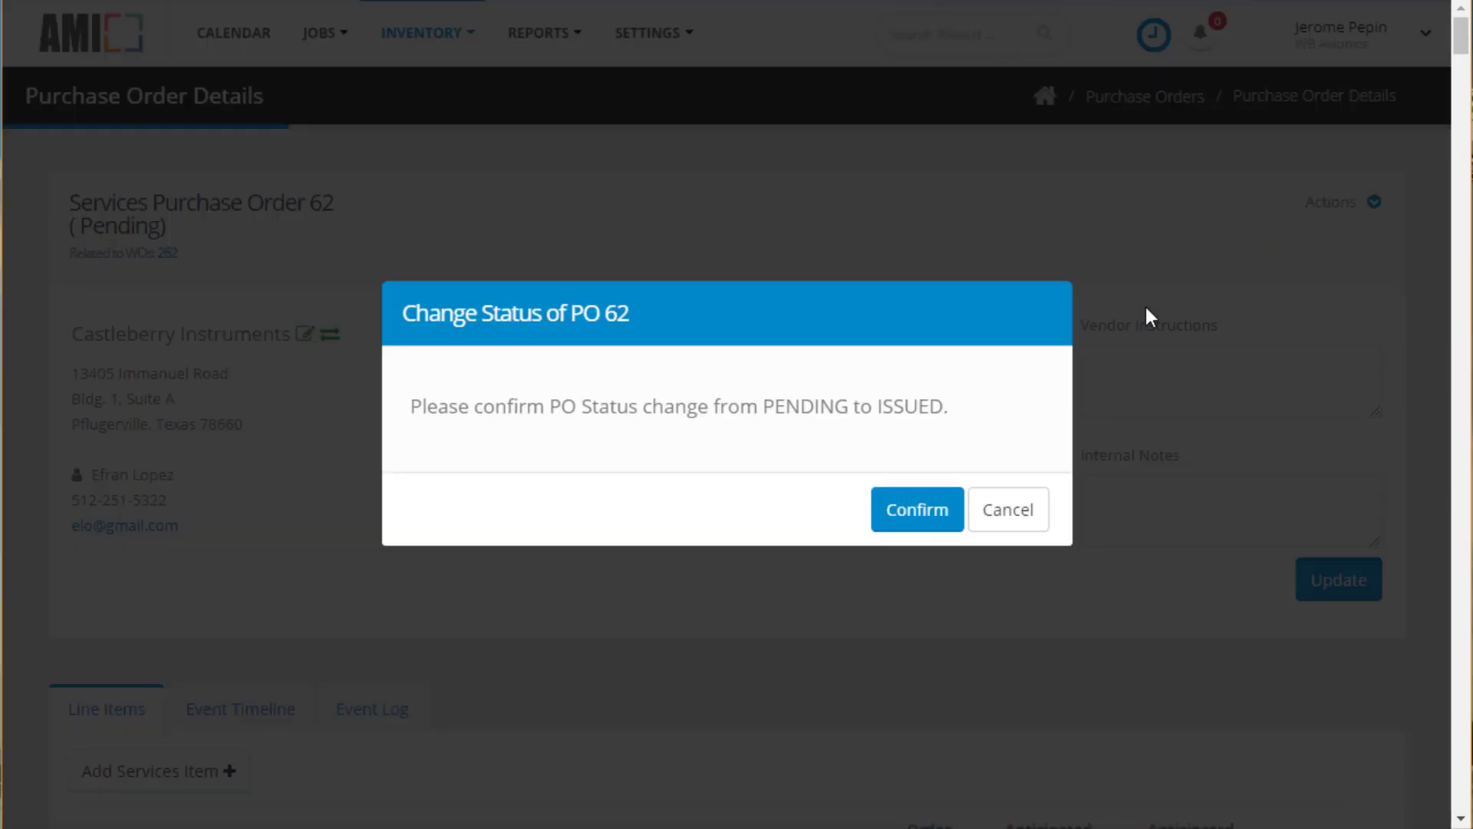
click(935, 518)
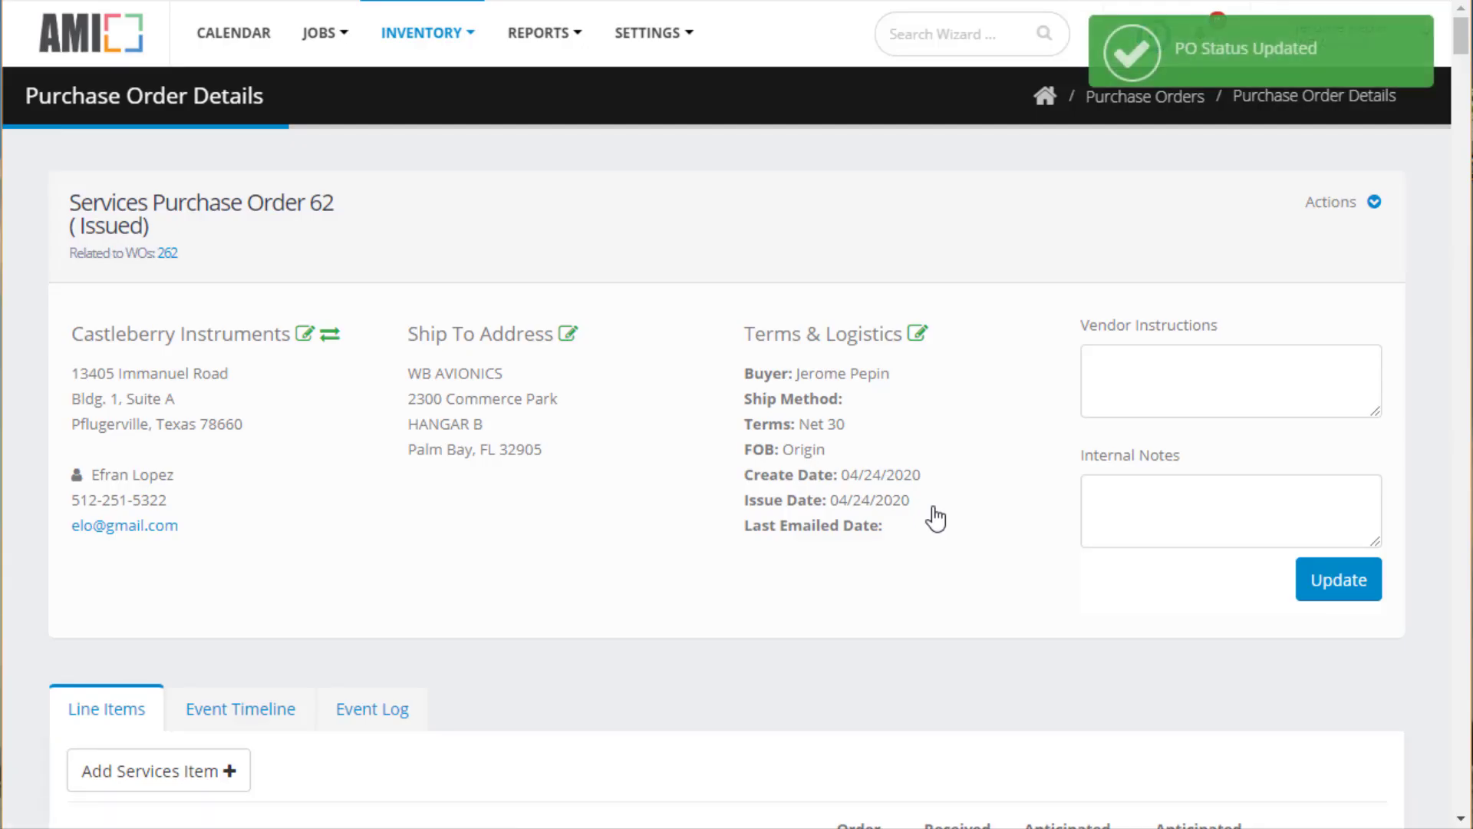
click(1375, 202)
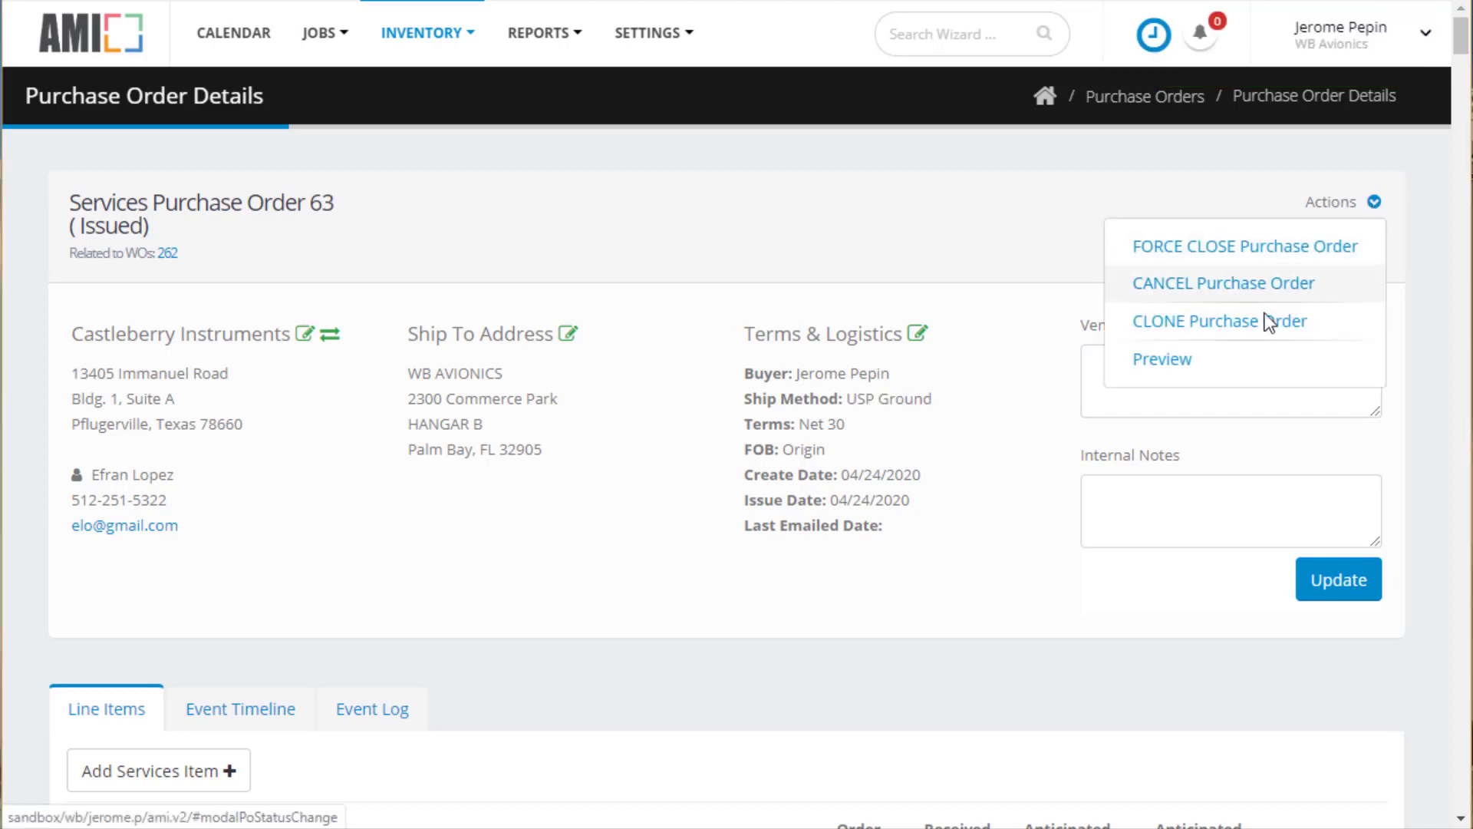
Email the PO 63 print preview to a new recipient address, then close the preview
click(1189, 371)
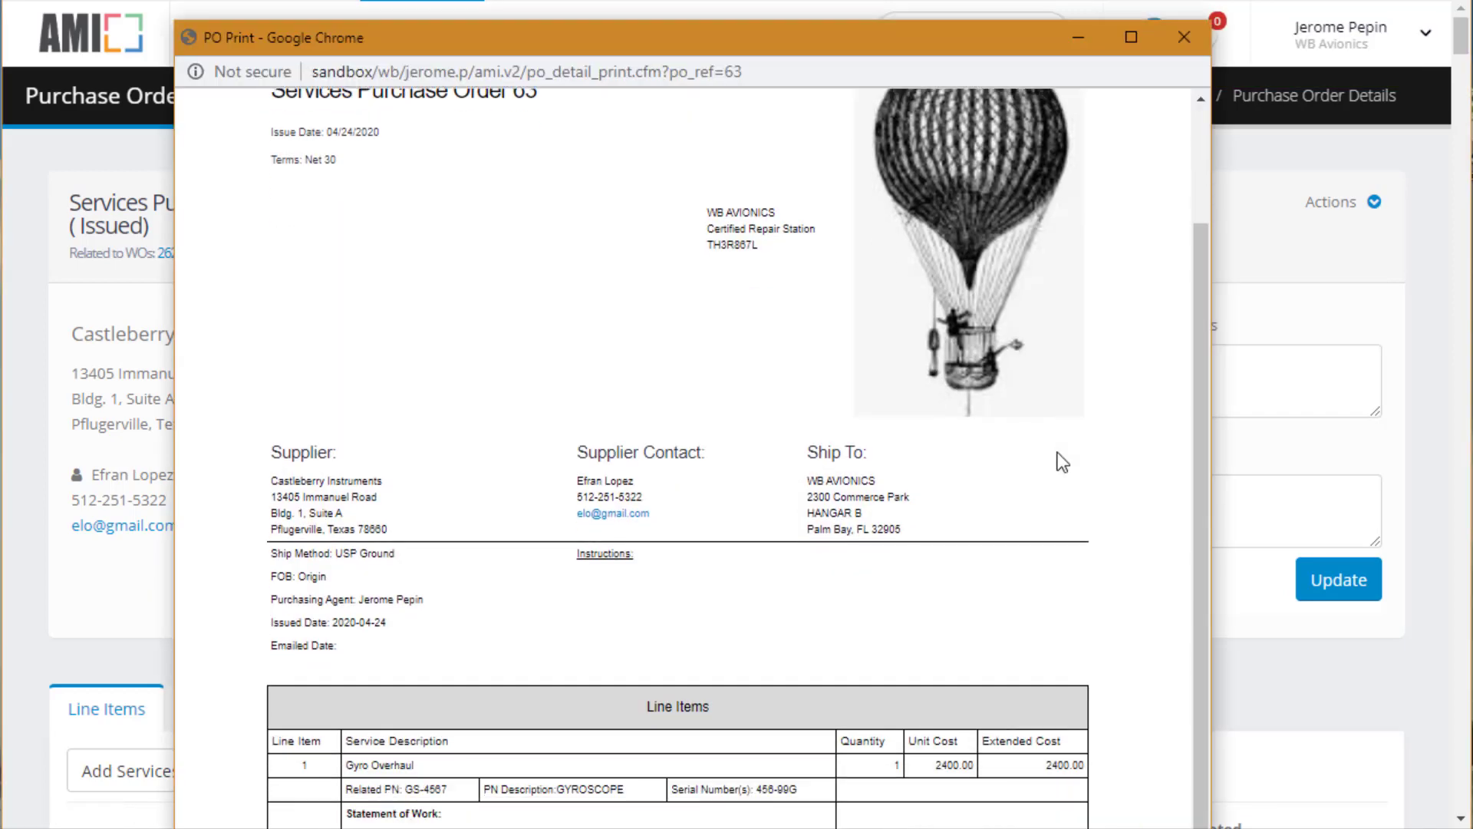
scroll(1062, 462, down, 8)
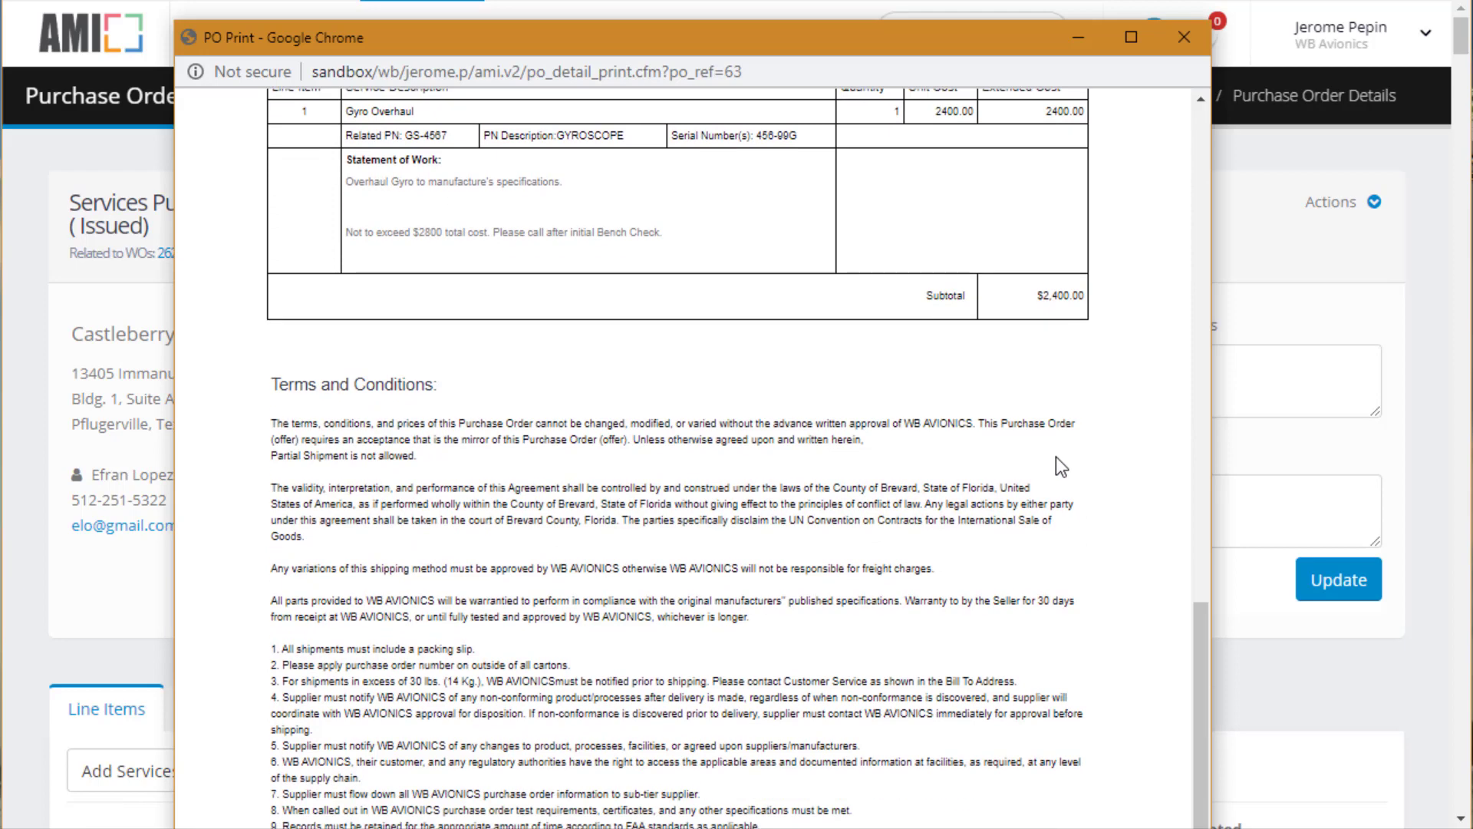
scroll(1049, 459, up, 8)
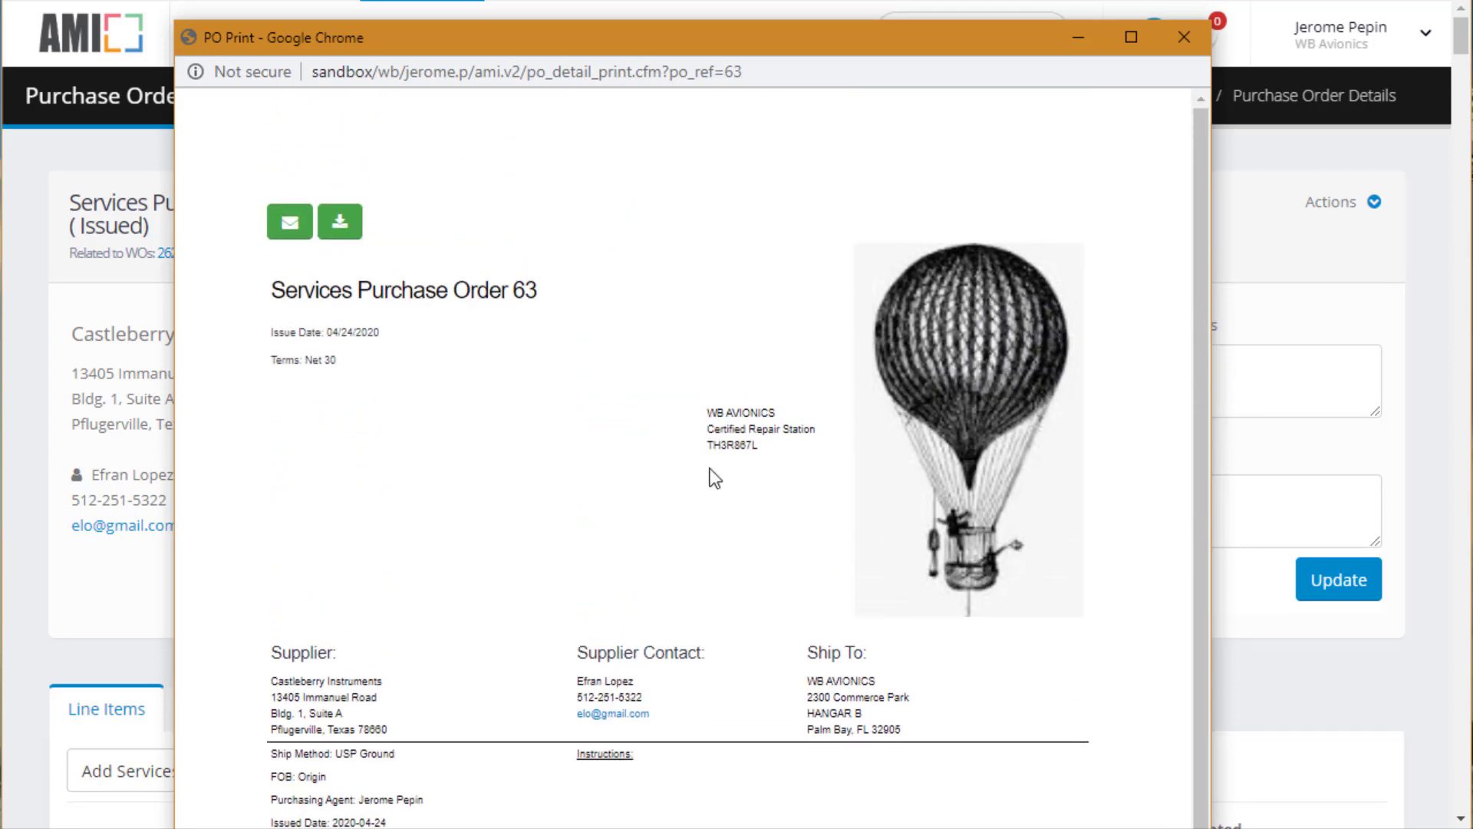
click(291, 222)
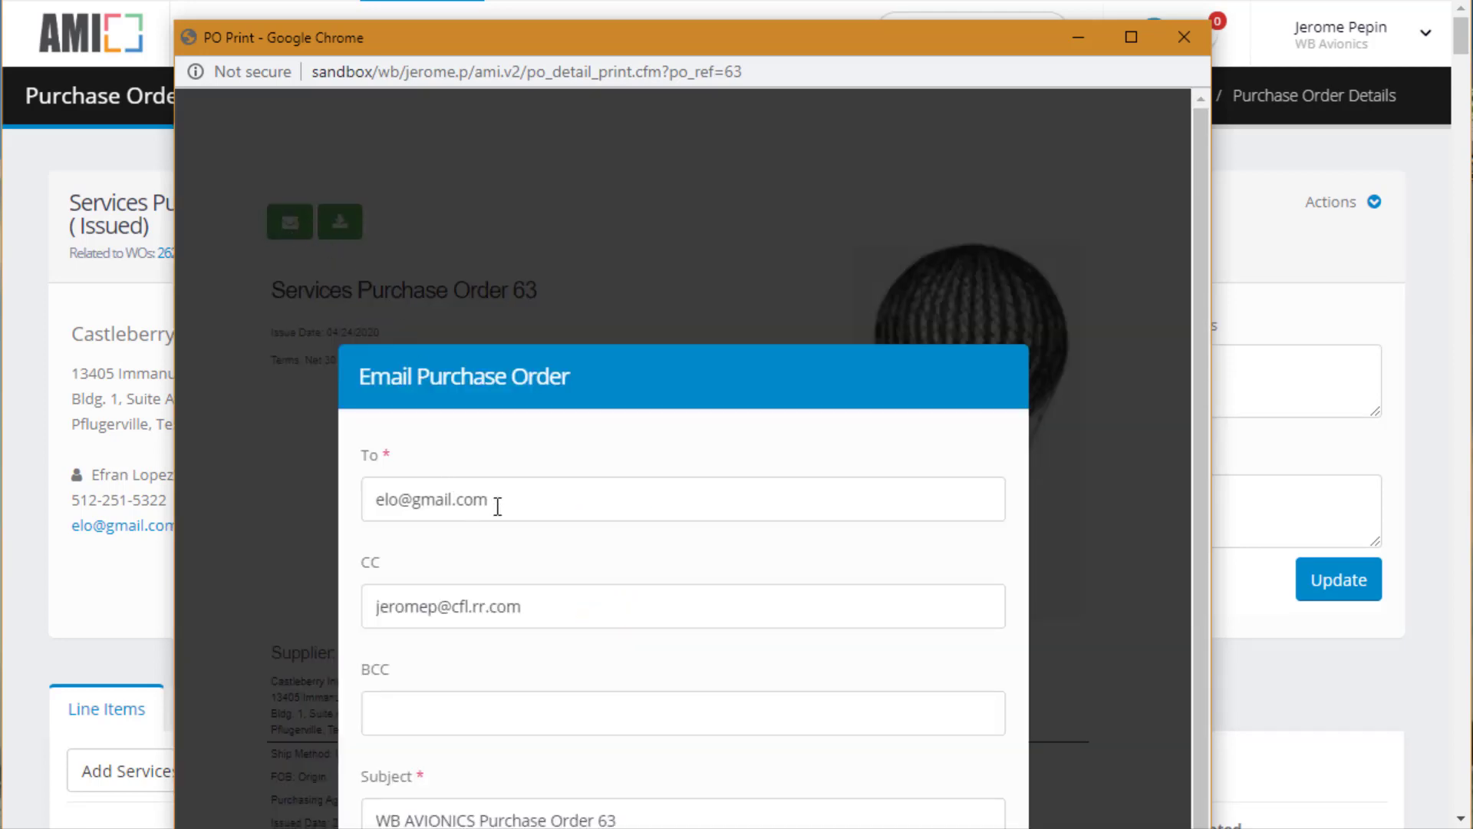
drag(497, 508, 264, 455)
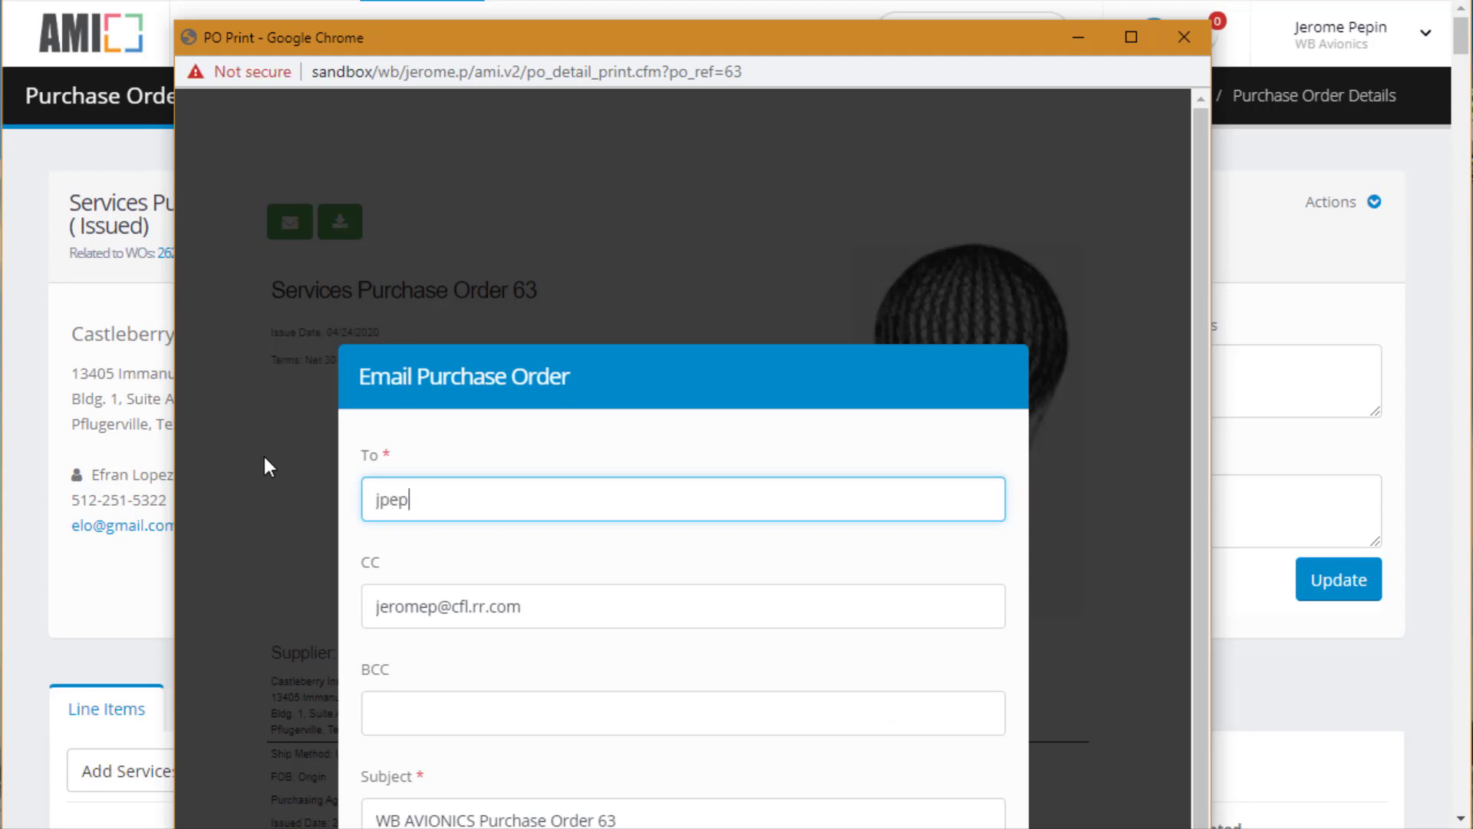
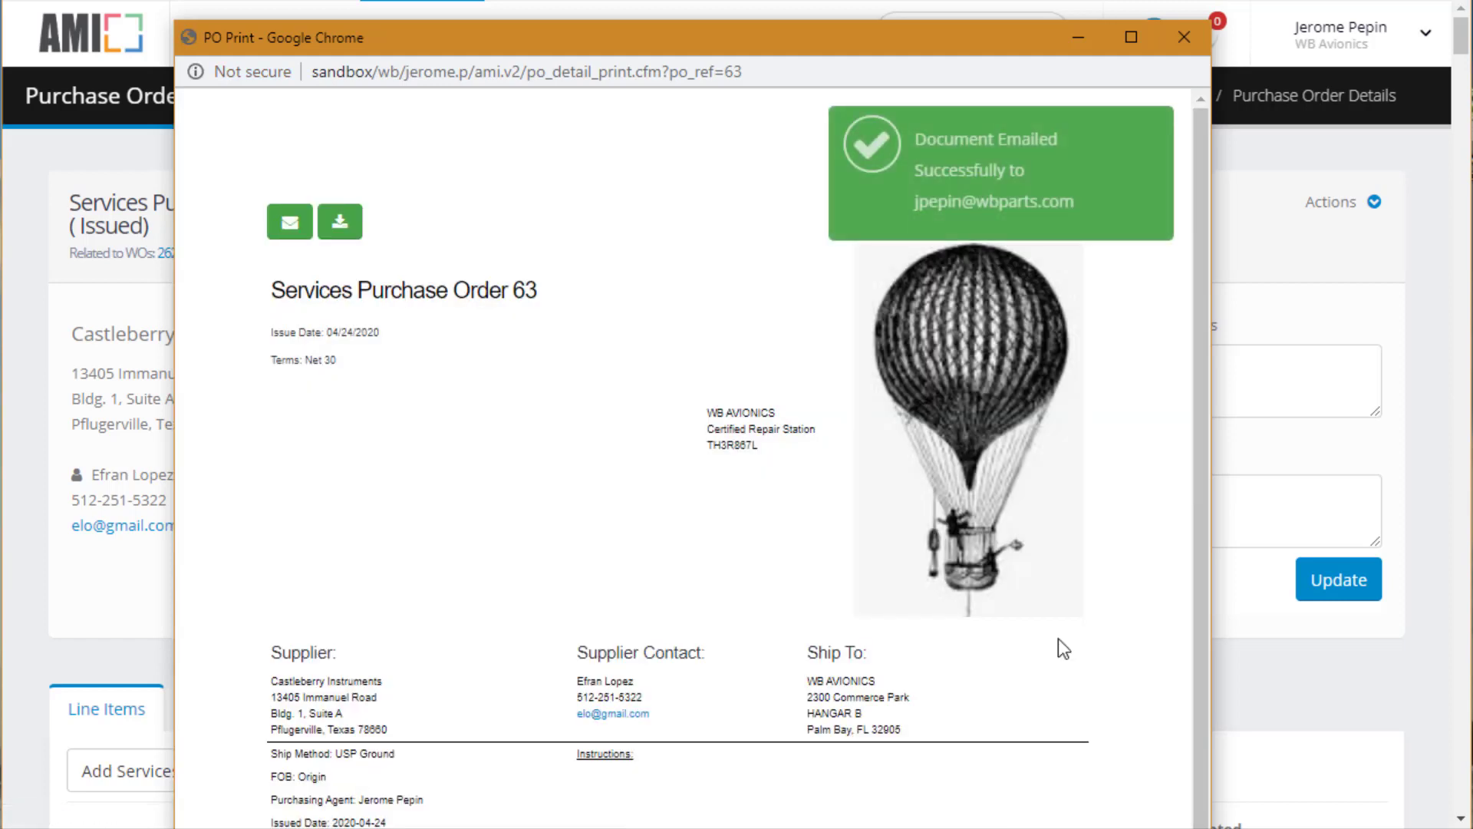
click(1186, 38)
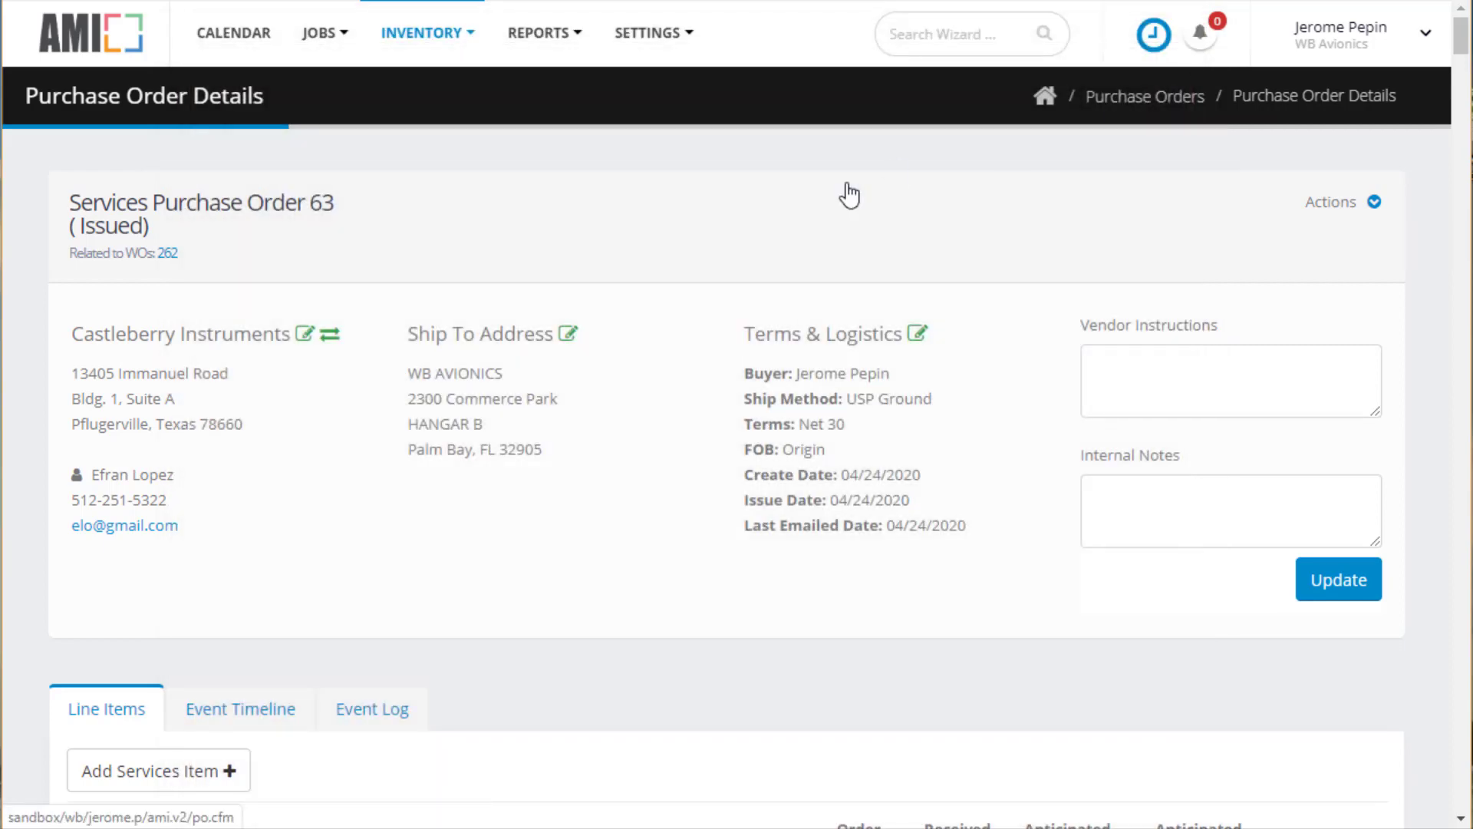
Open work order 262 from the PO and view its Services Required table
click(167, 253)
scroll(757, 397, down, 7)
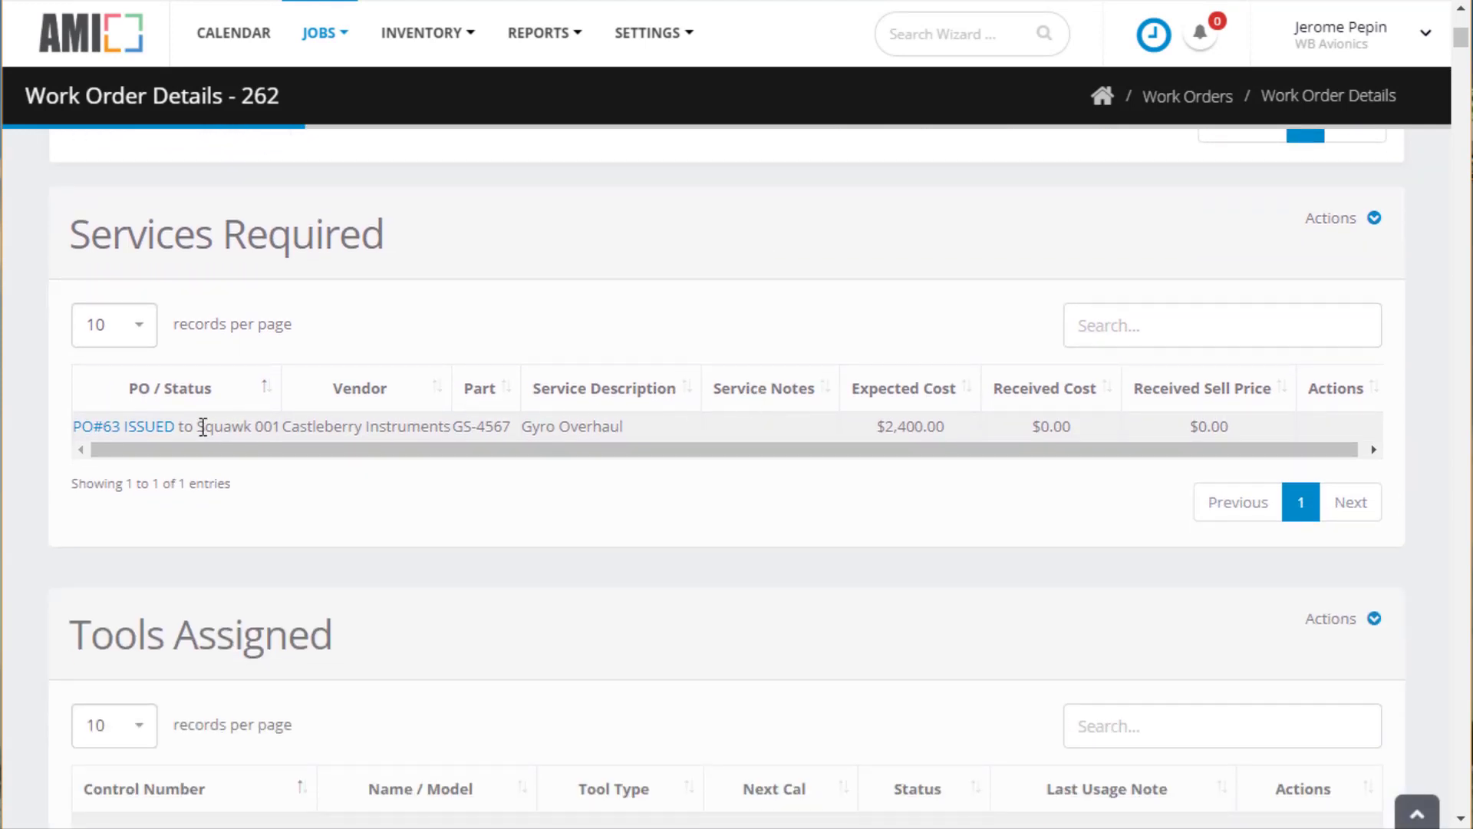
Open PO 63 and start receiving the Gyro Overhaul line to WO 262
click(157, 436)
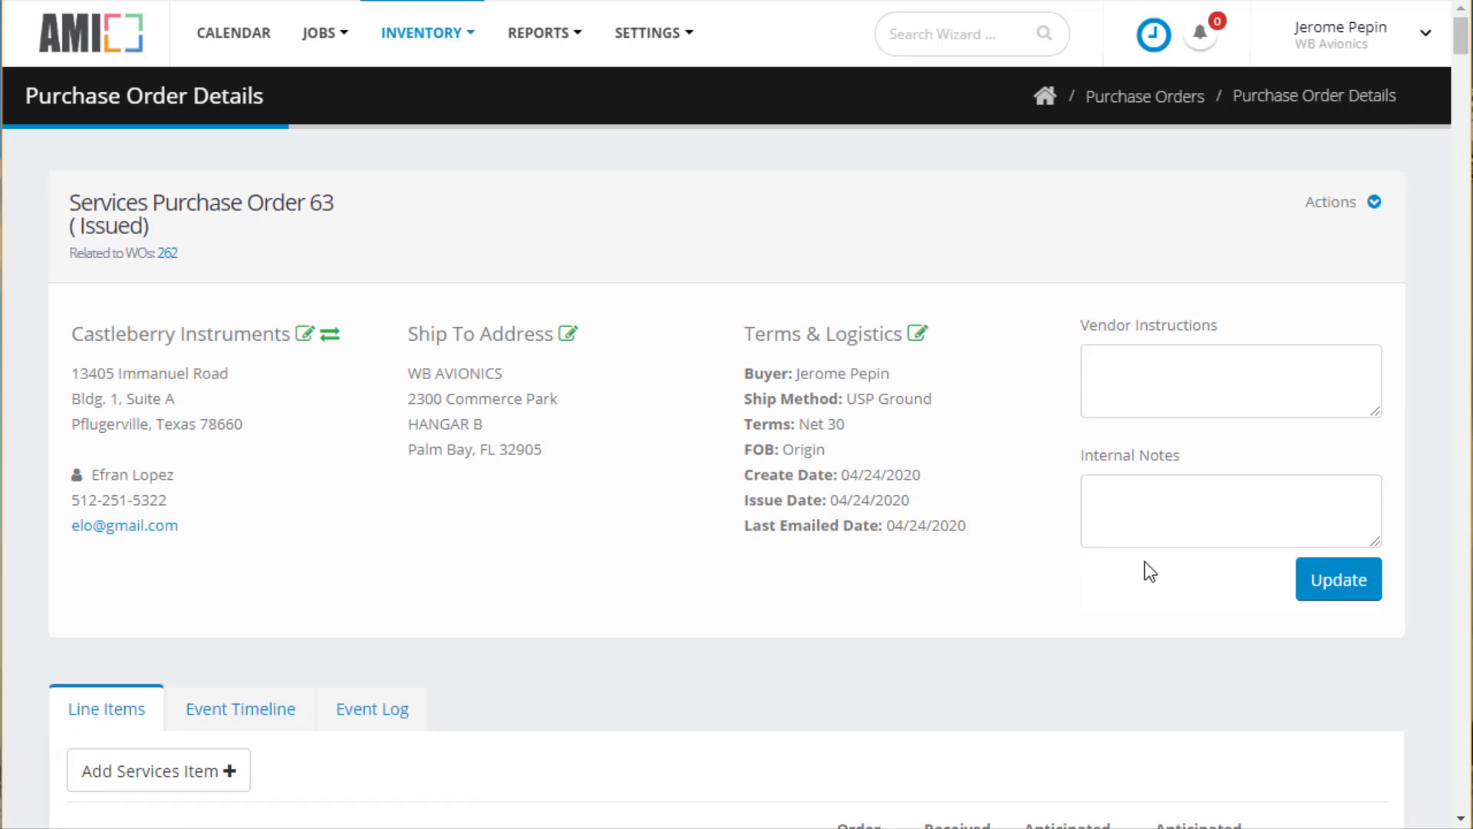
scroll(1148, 569, down, 6)
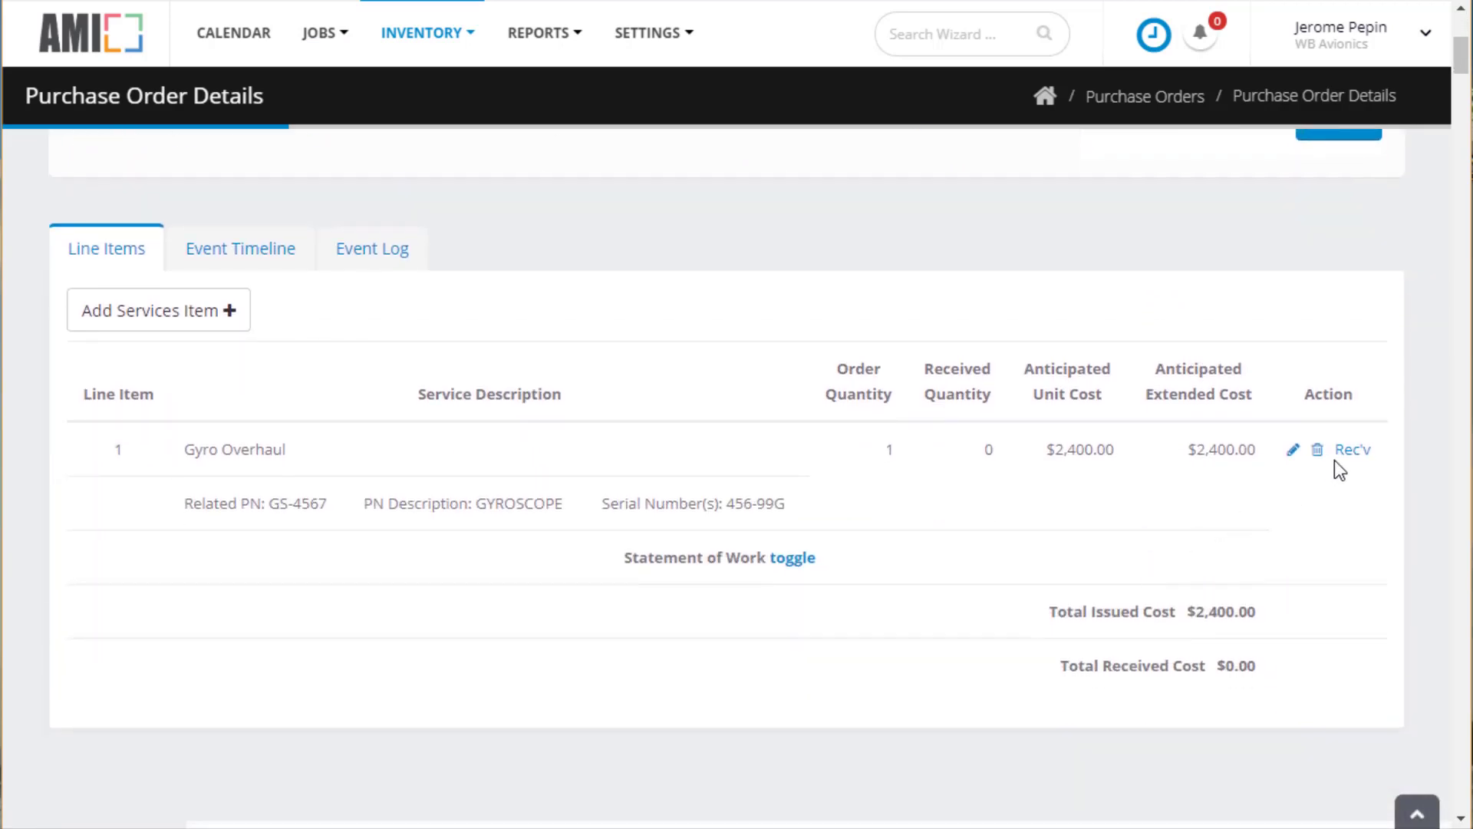
click(1352, 451)
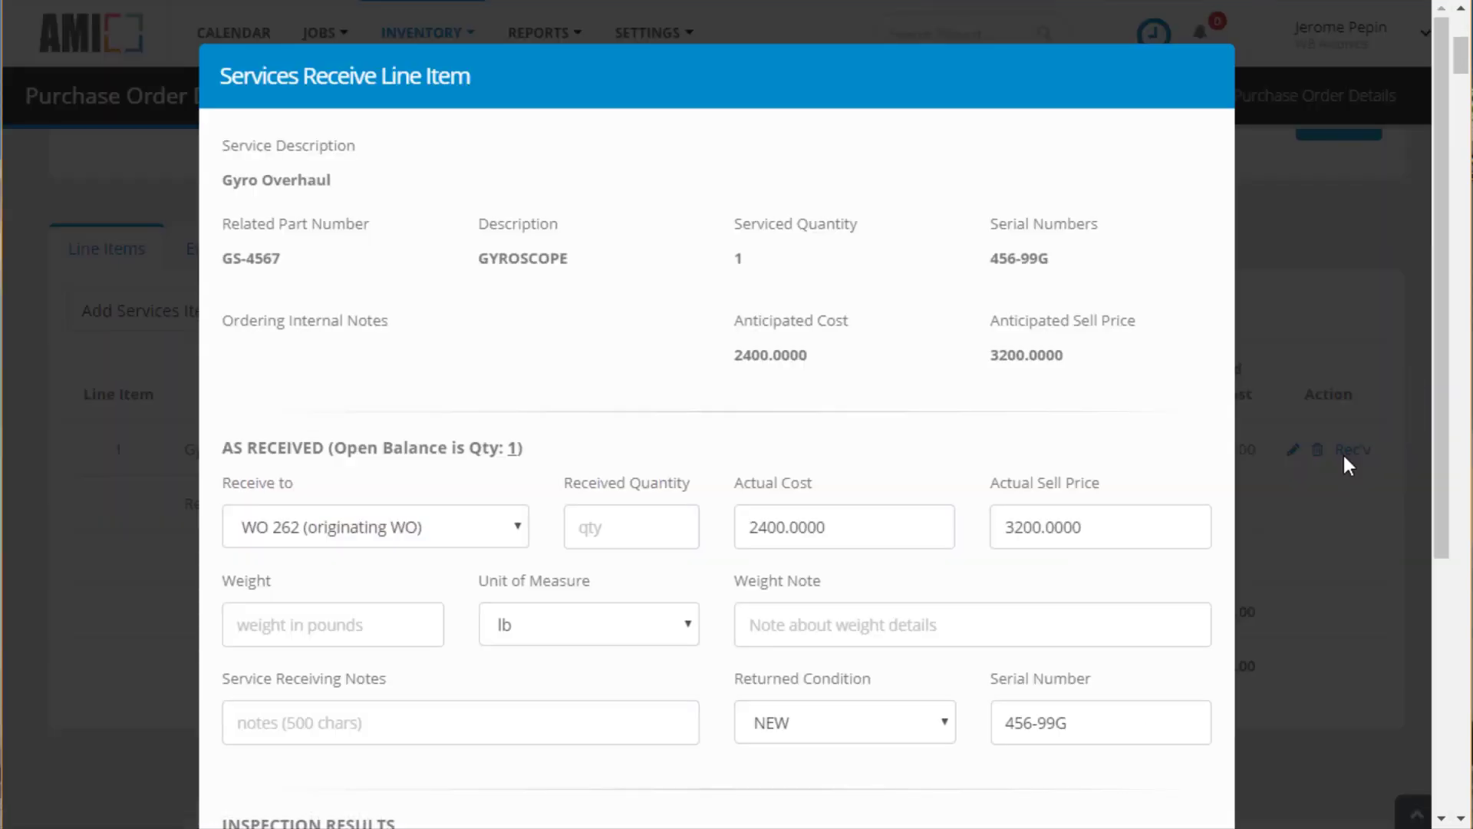
click(520, 534)
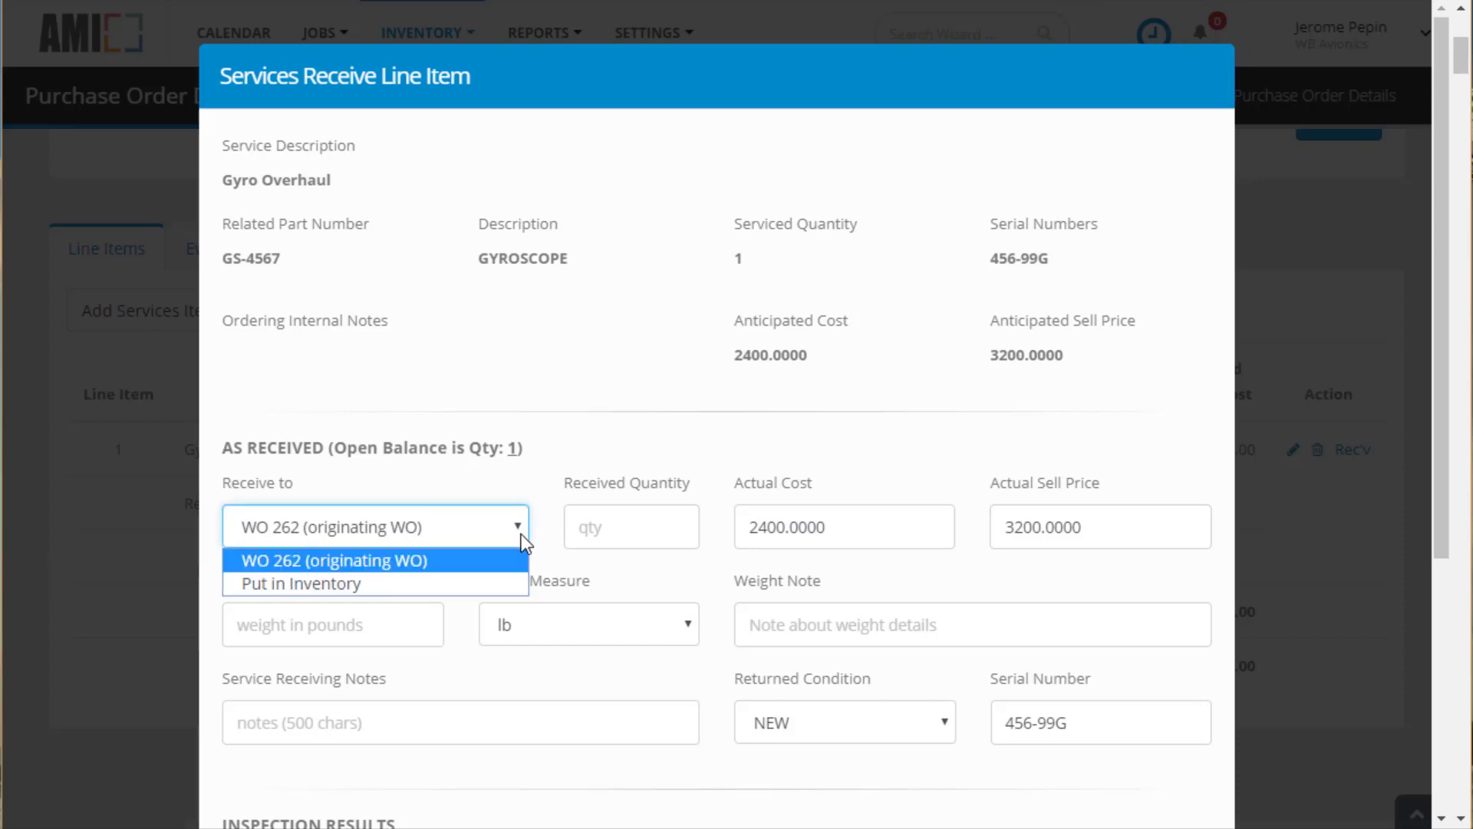
click(525, 541)
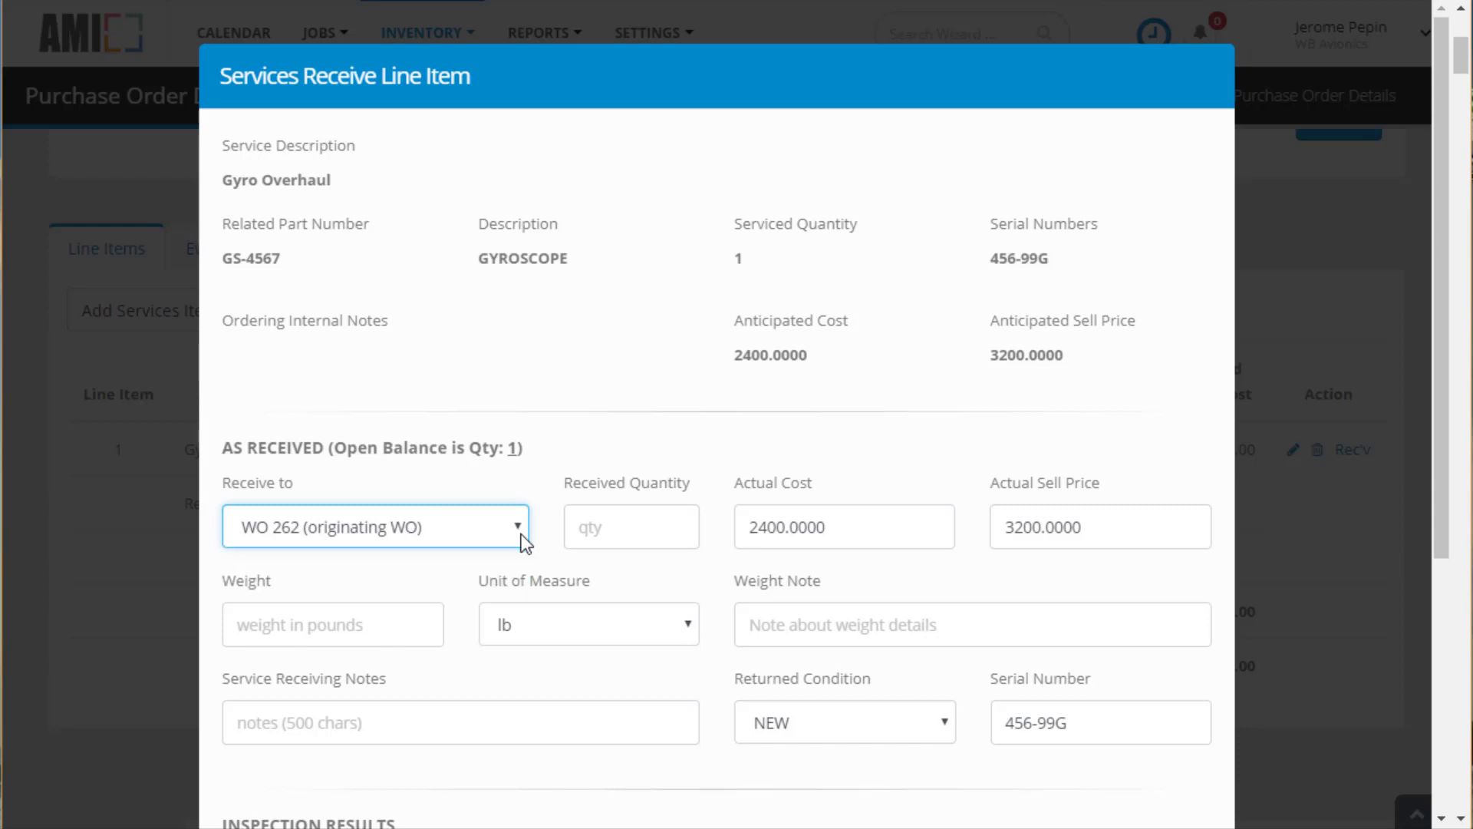
Enter quantity 1, actual cost 2485 and the note 'Job well done - use these guys again.'
click(621, 532)
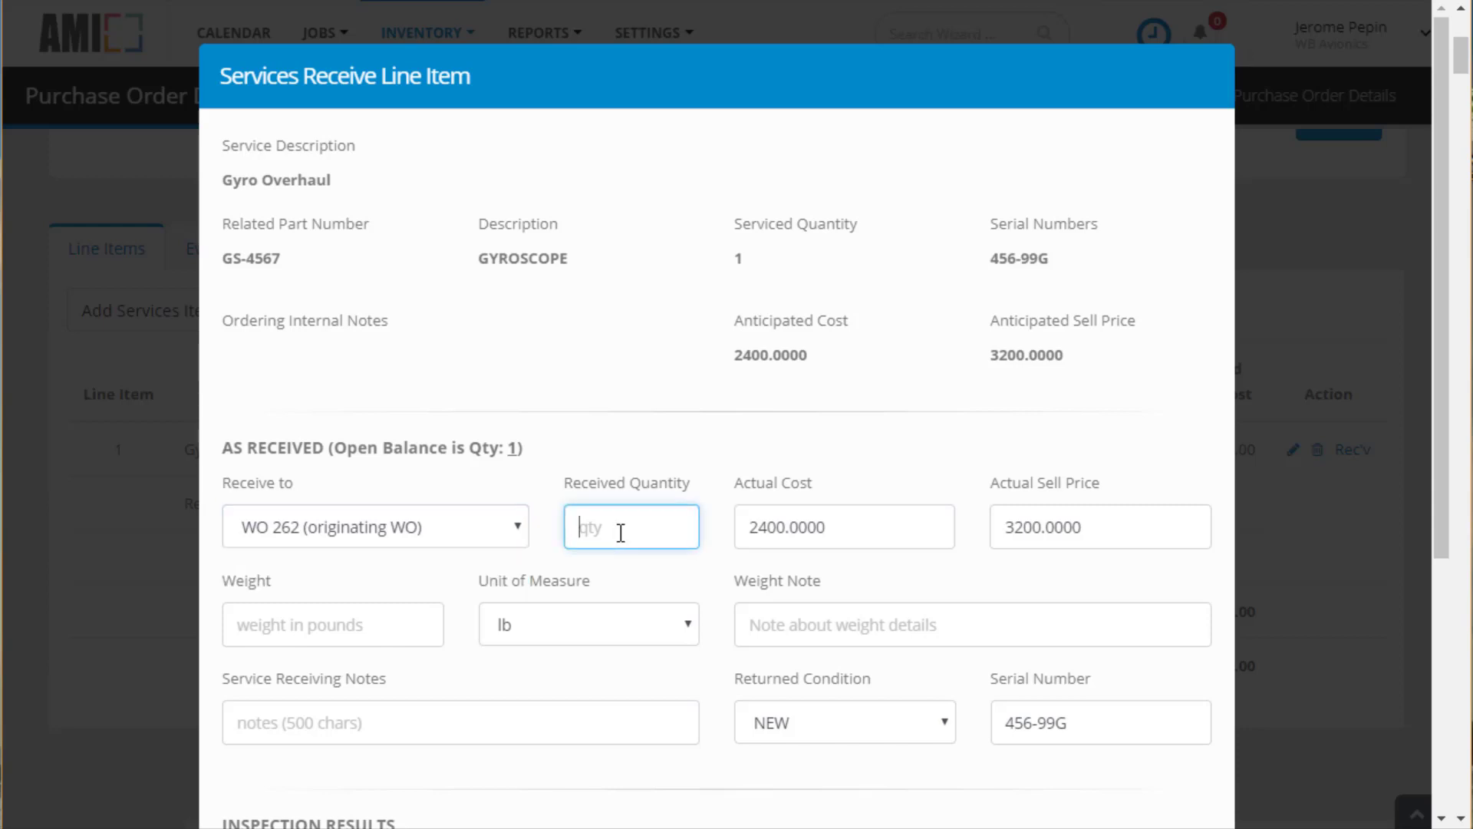
text(1)
click(776, 526)
text(2)
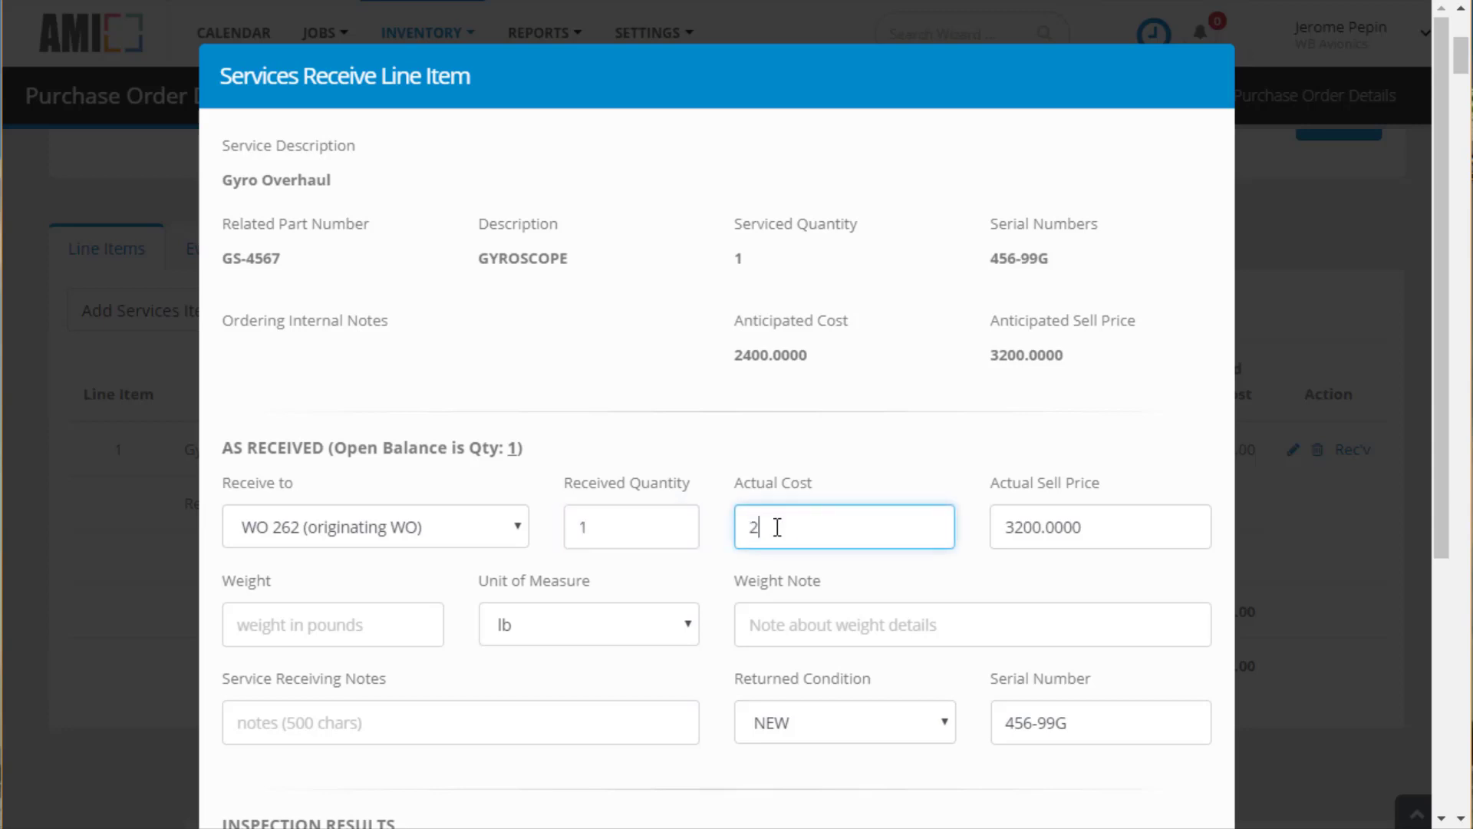
text(486)
key(BackSpace)
text(5)
click(458, 716)
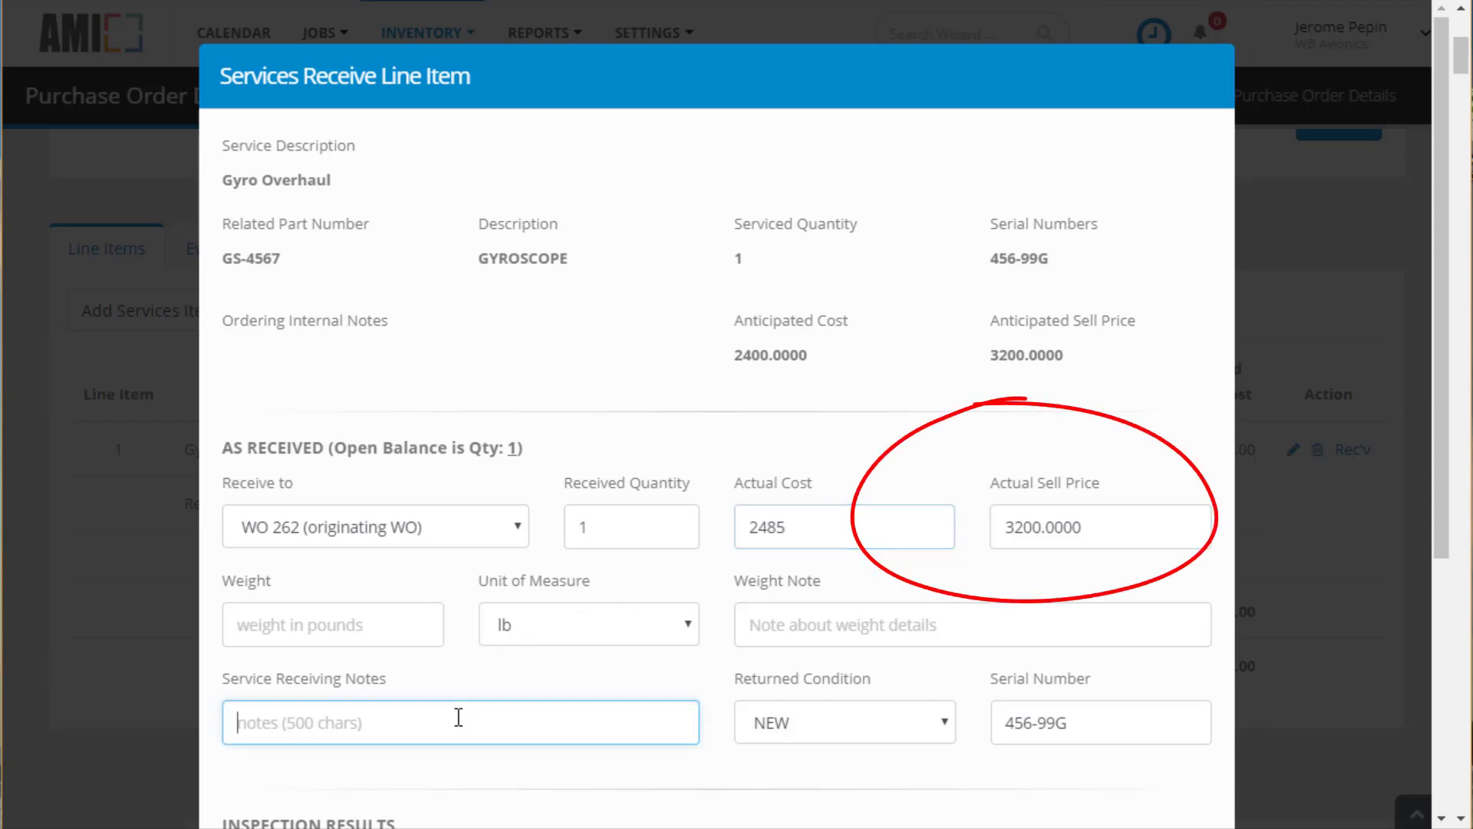
scroll(458, 716, down, 3)
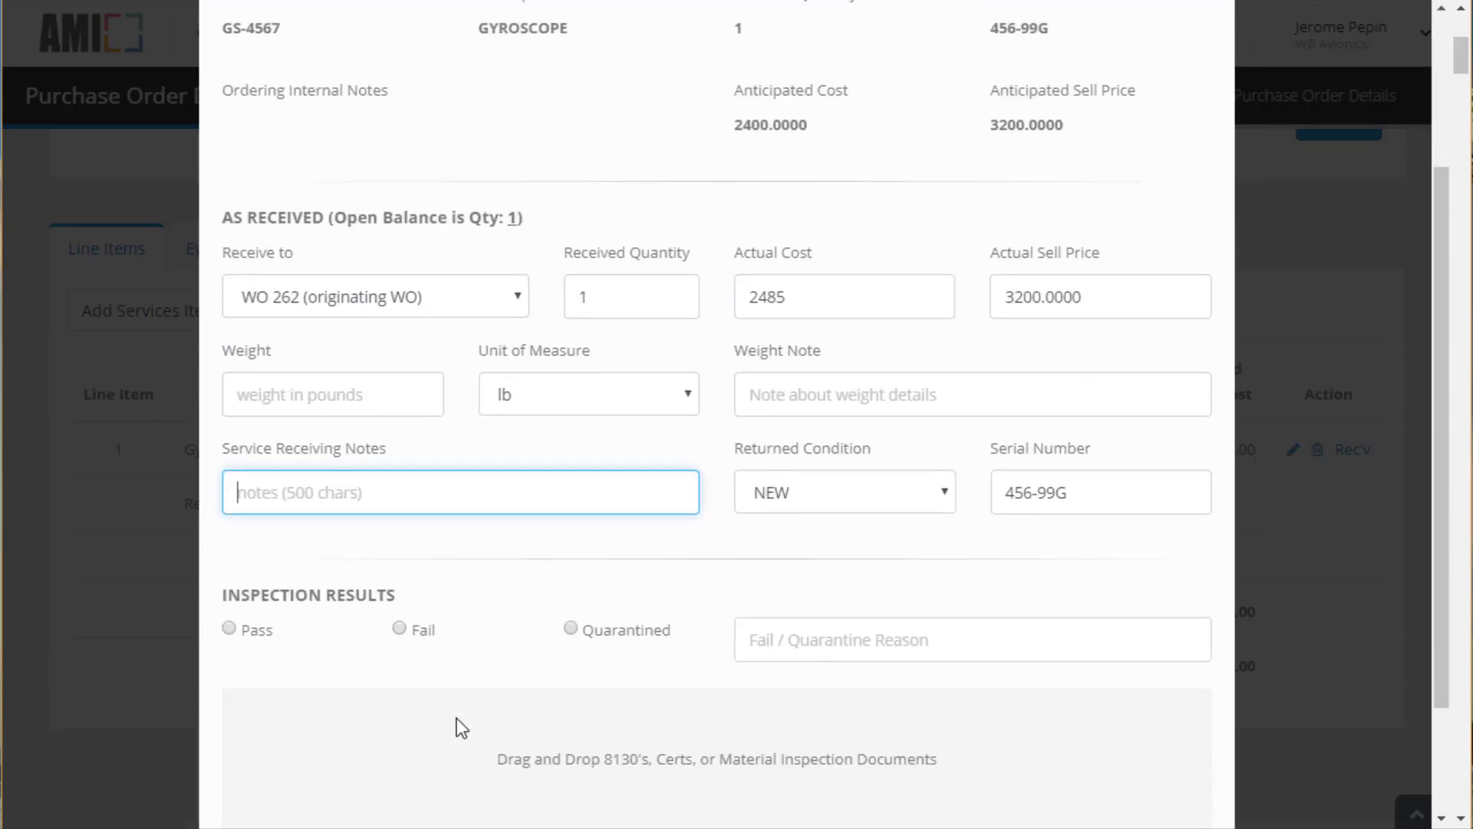
text(Job well )
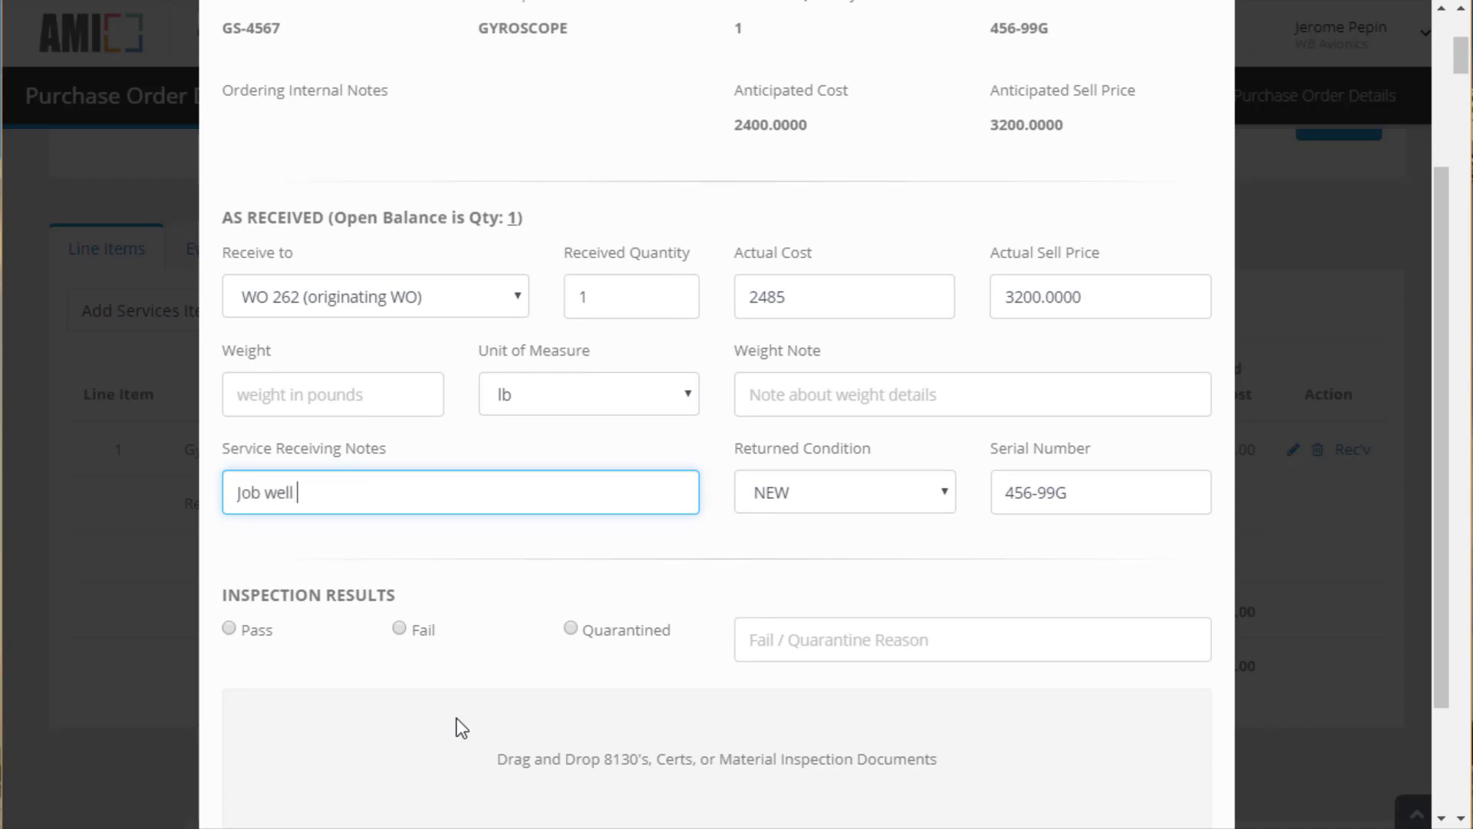
text(done - use these guys a)
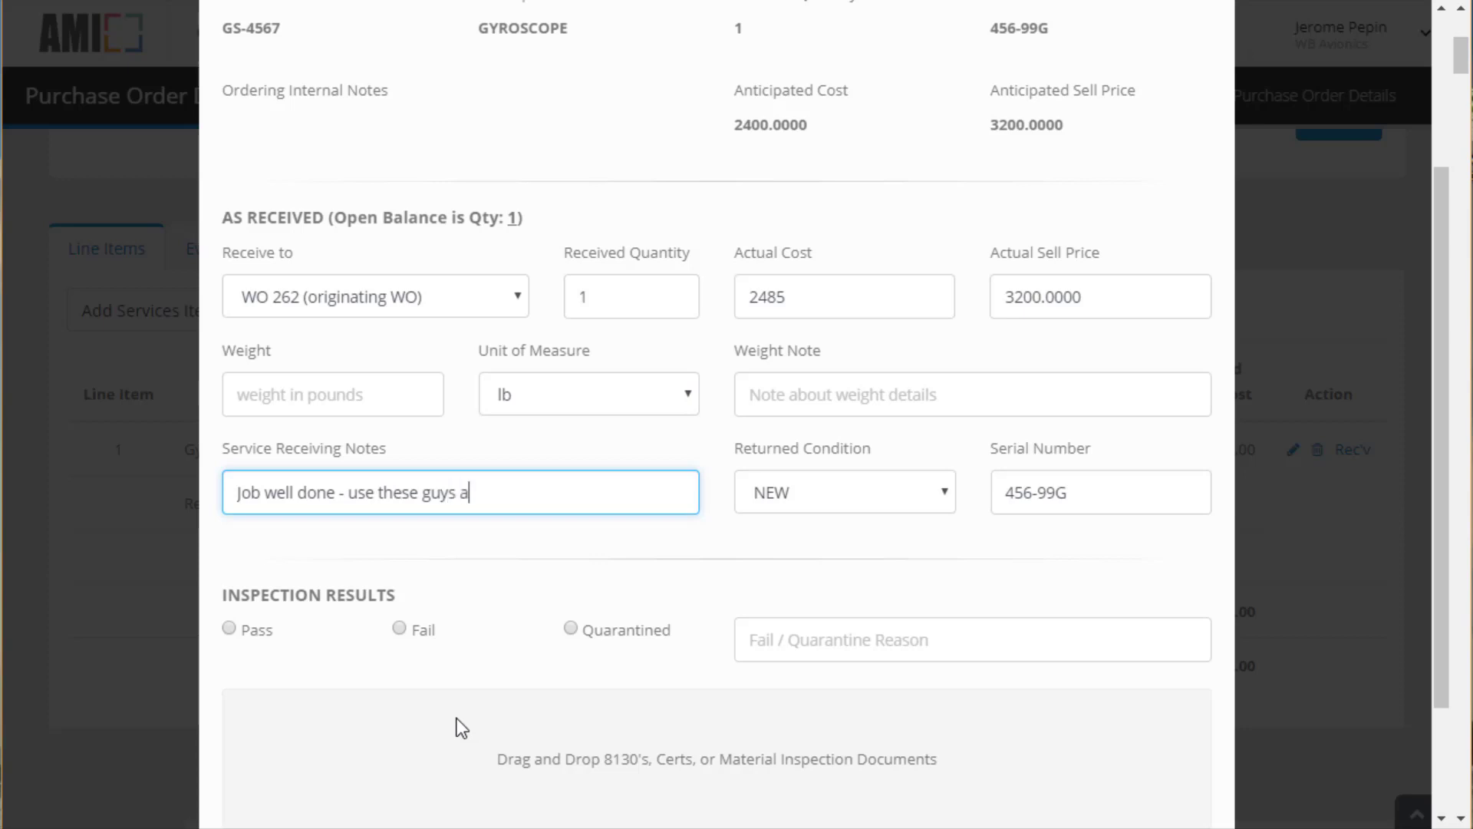
text(gain.)
Set the returned condition to OVERHAULED and mark the inspection as Pass
click(946, 495)
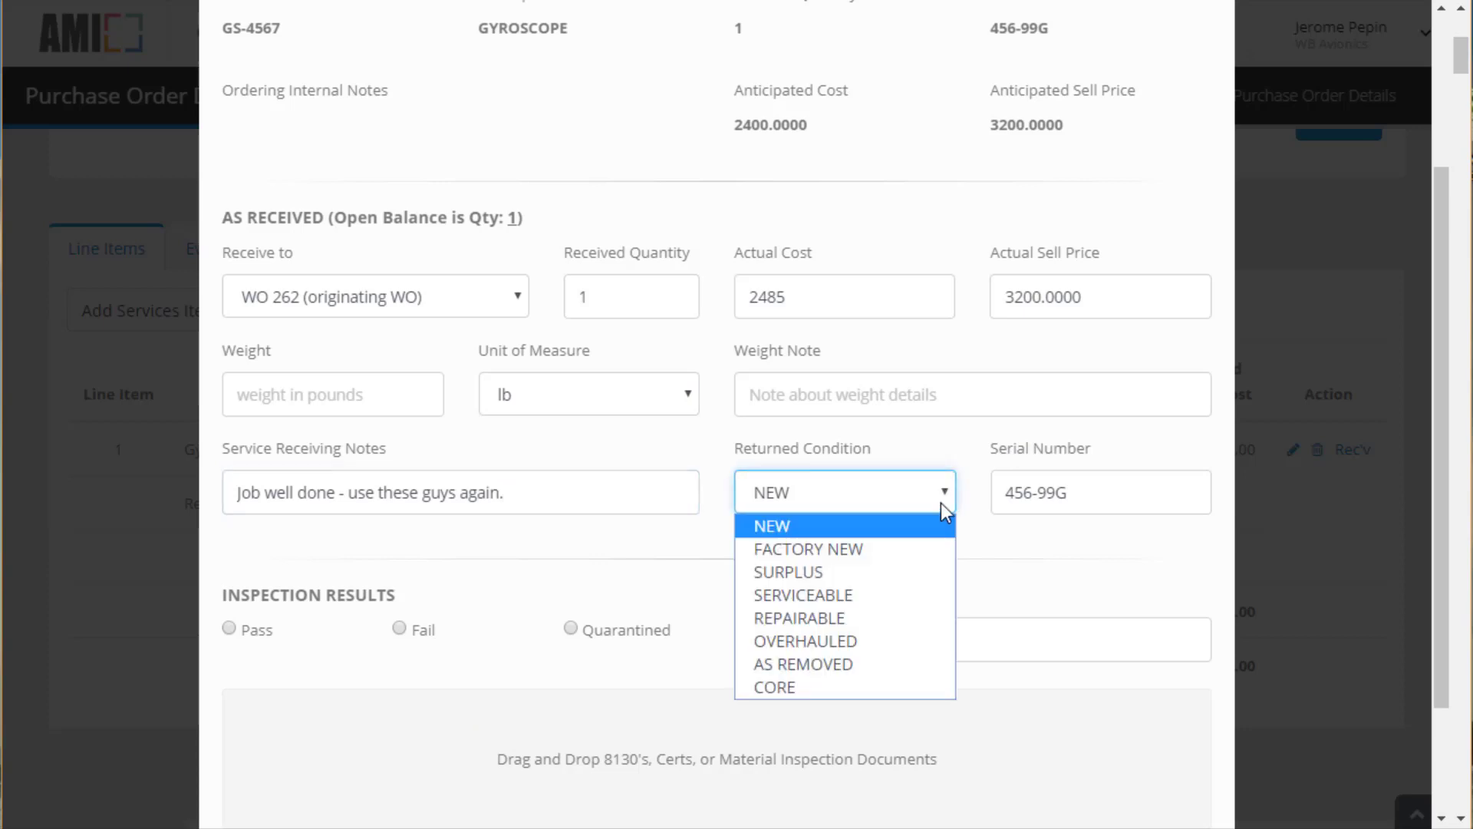
click(842, 645)
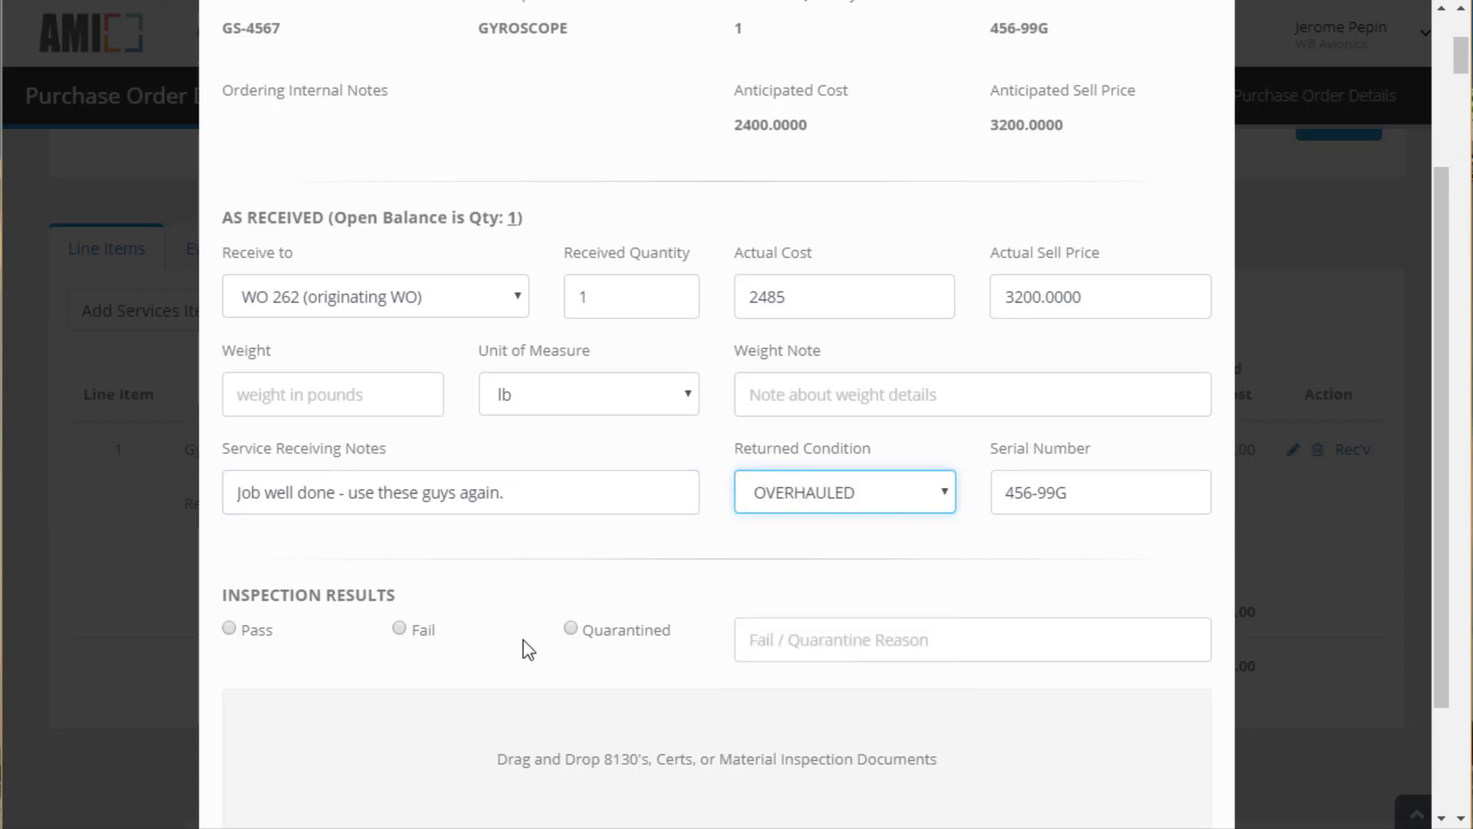
click(229, 628)
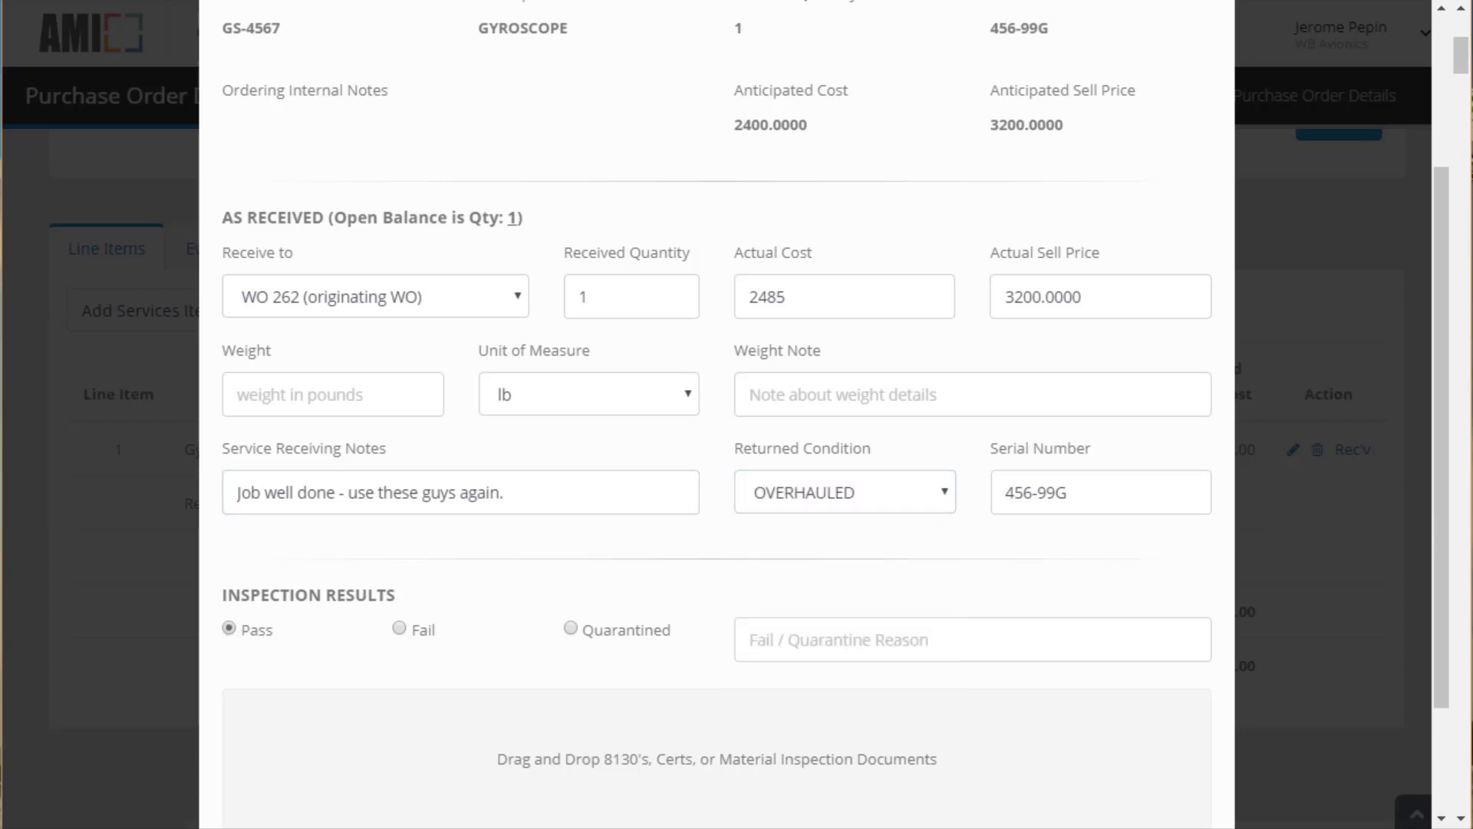
Attach two PDF documents, labelled '8130-3' and 'Teardown report'
drag(30, 809, 303, 729)
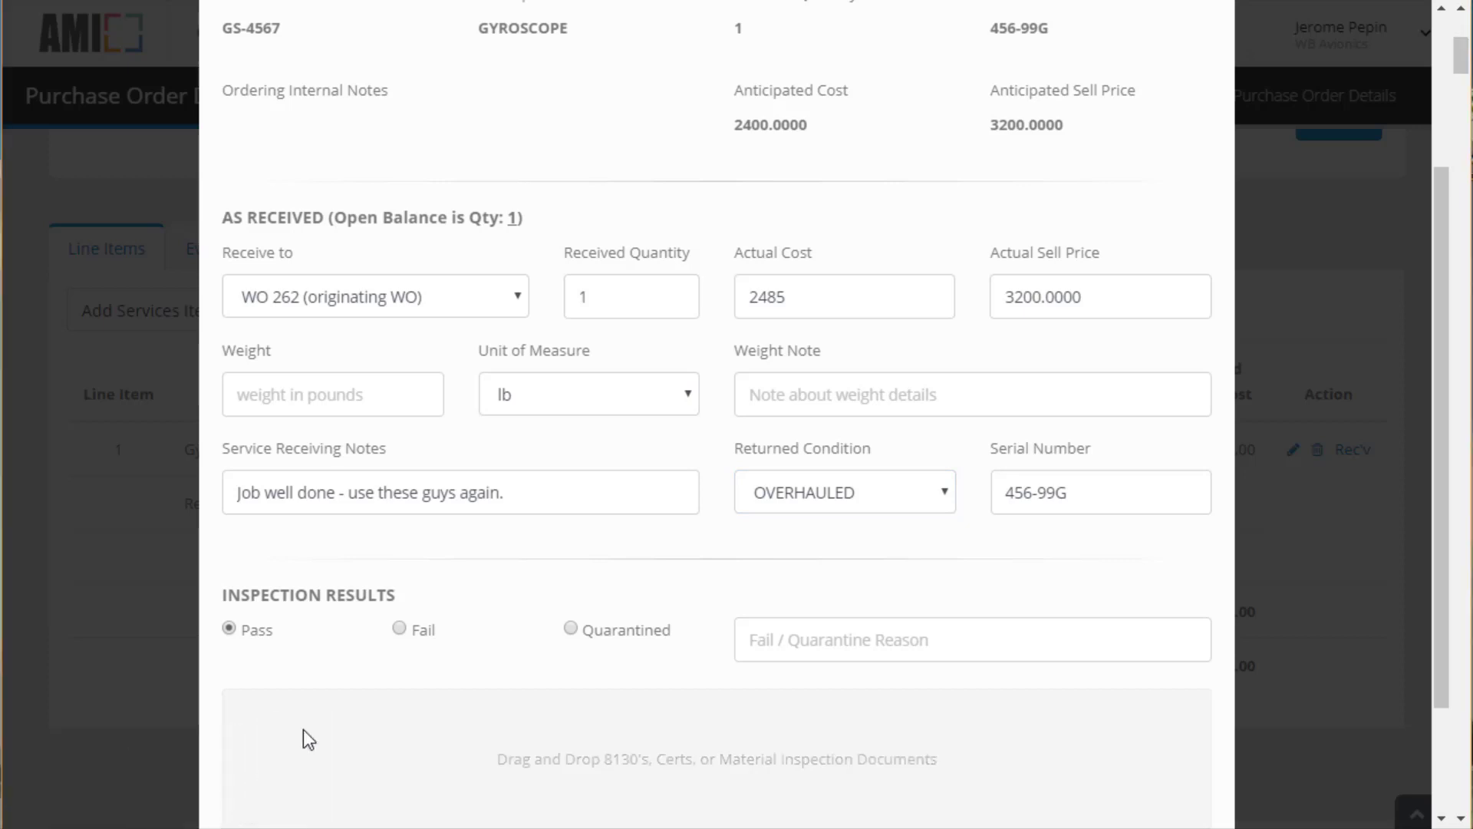
scroll(487, 666, down, 5)
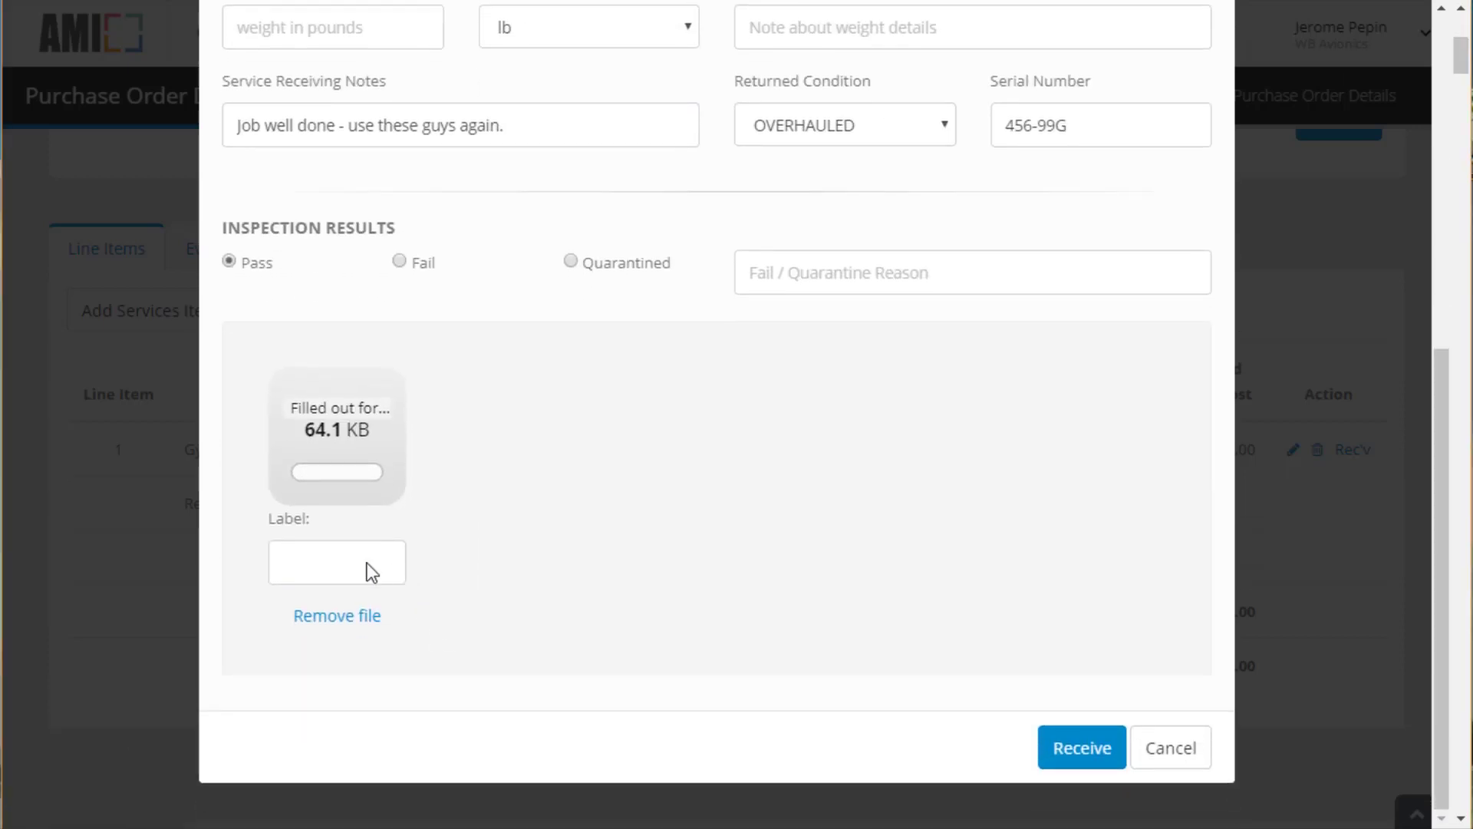
click(371, 570)
text(813)
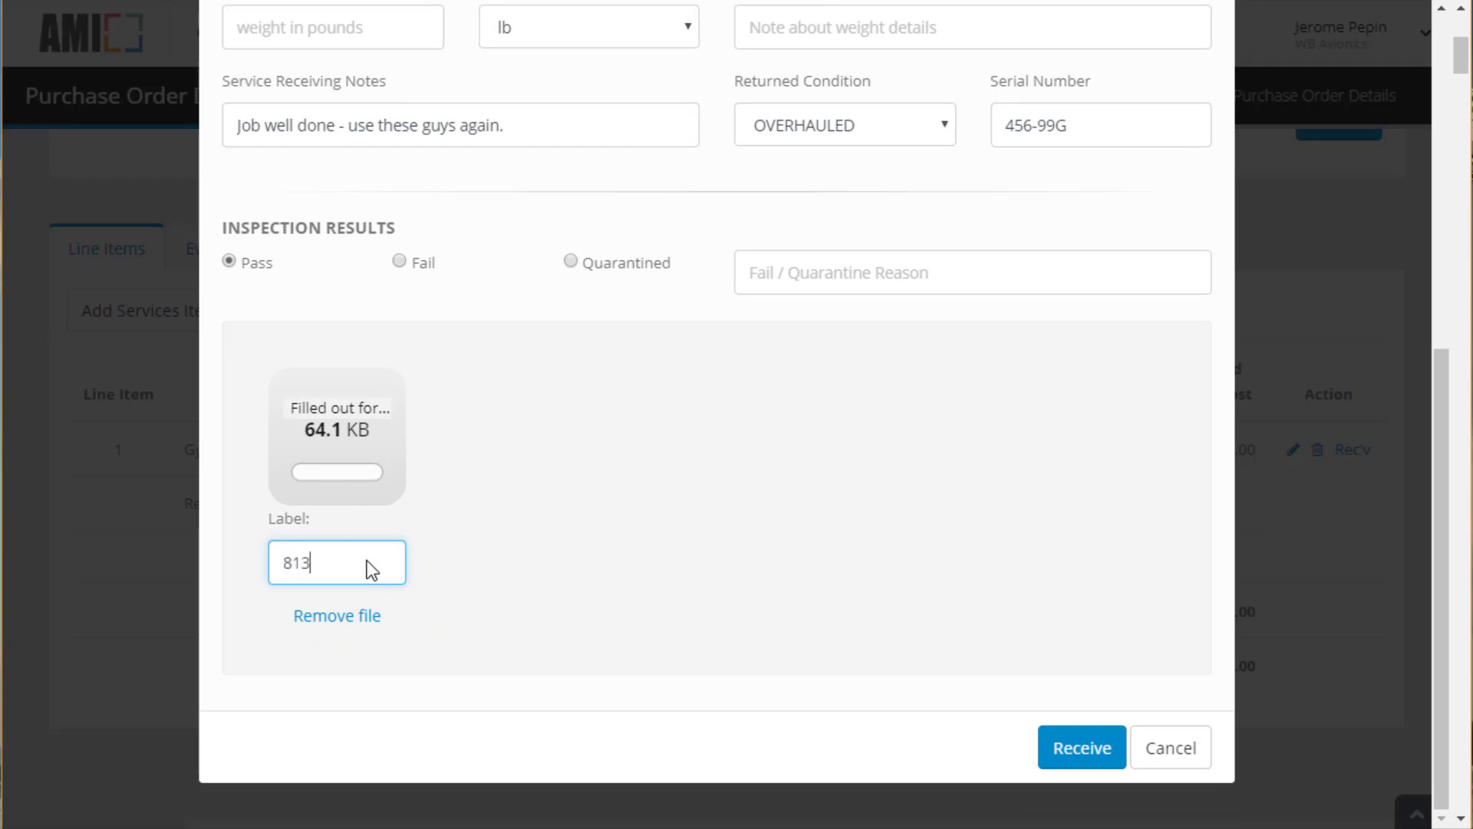
text(0-3)
drag(269, 762, 562, 486)
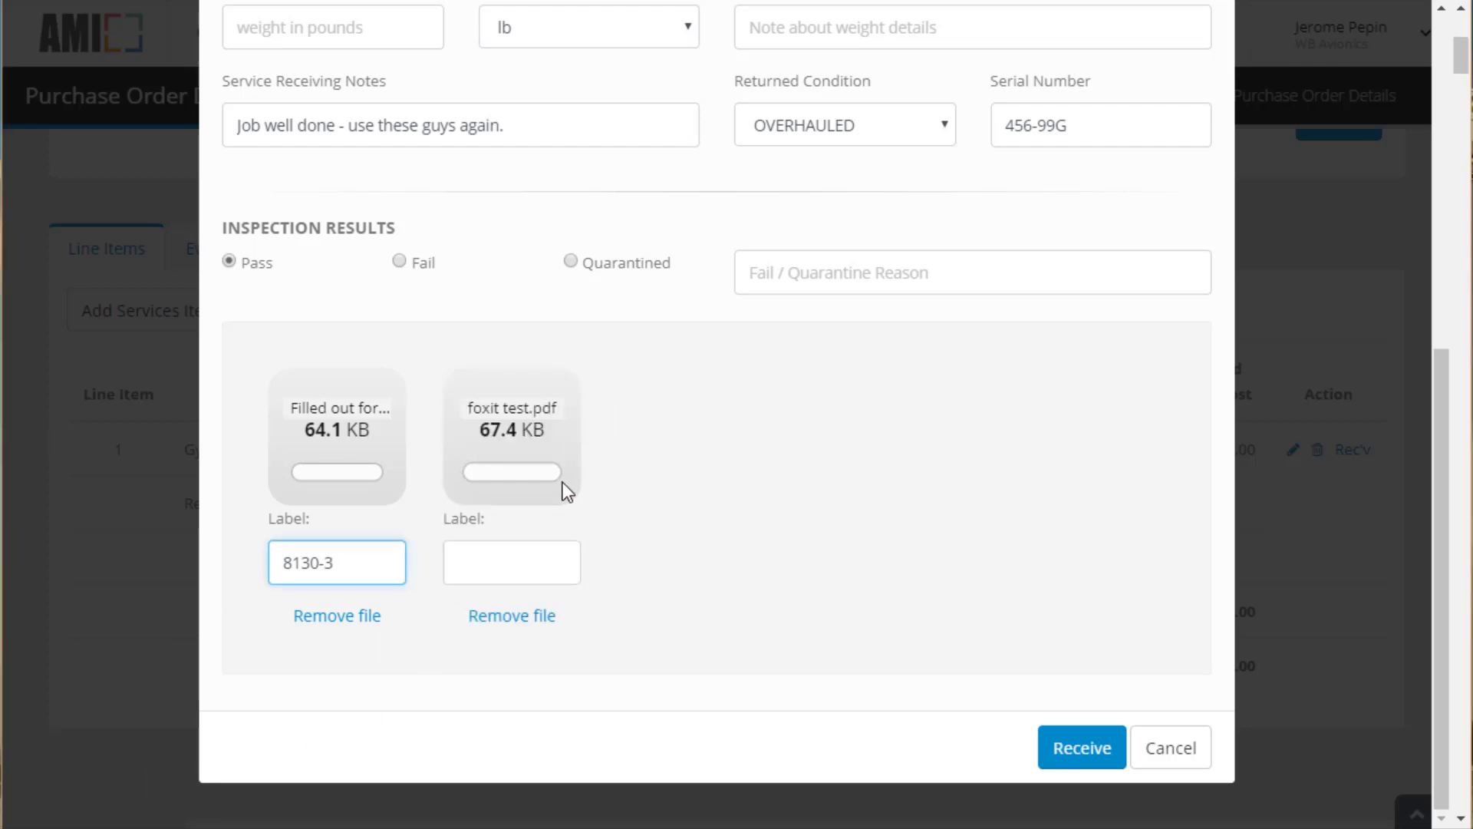
click(509, 560)
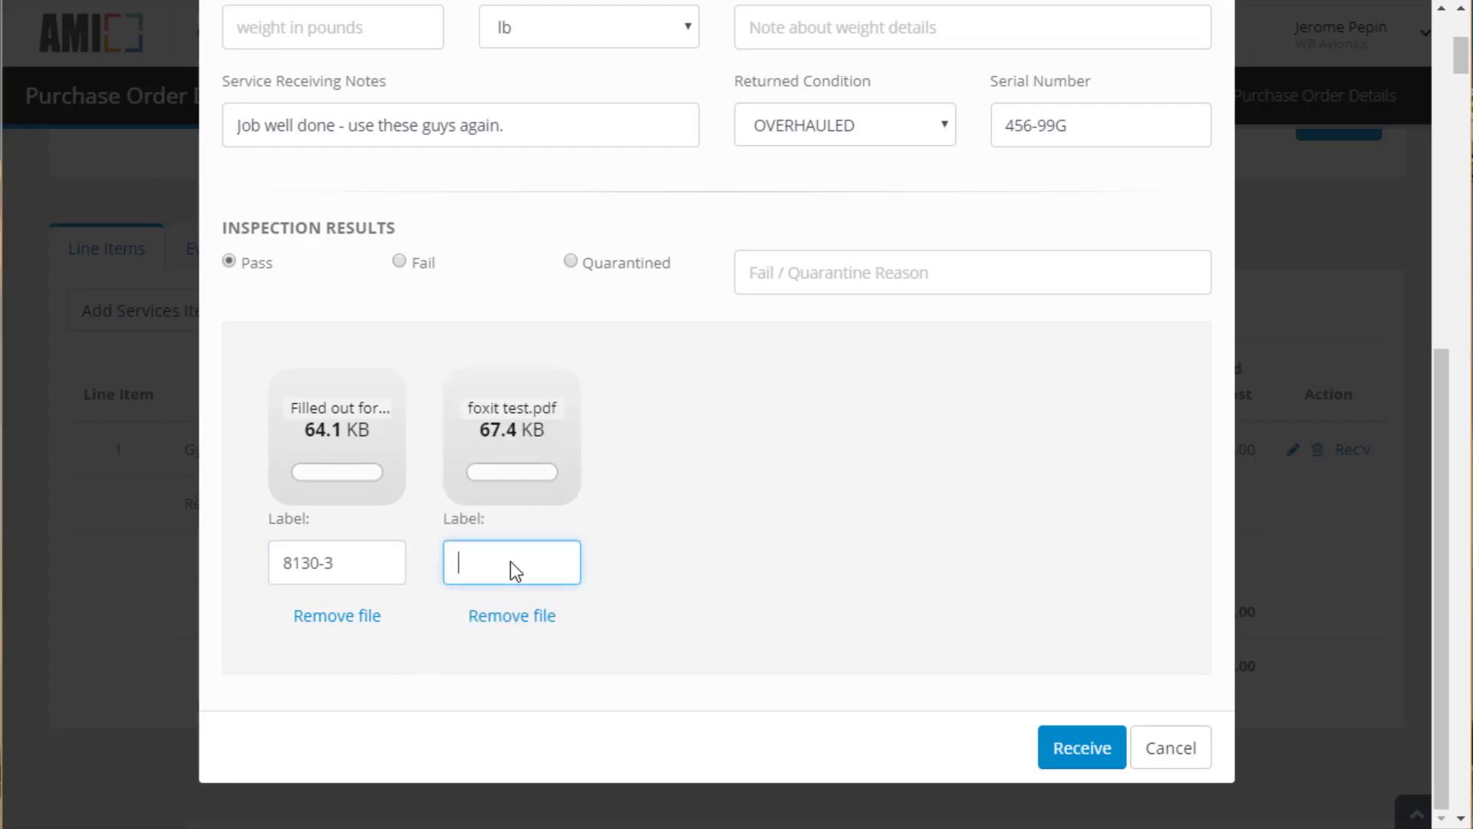
text(Tear)
text(down report)
Receive the gyro overhaul to complete PO 63, then go to work order 262
click(1109, 760)
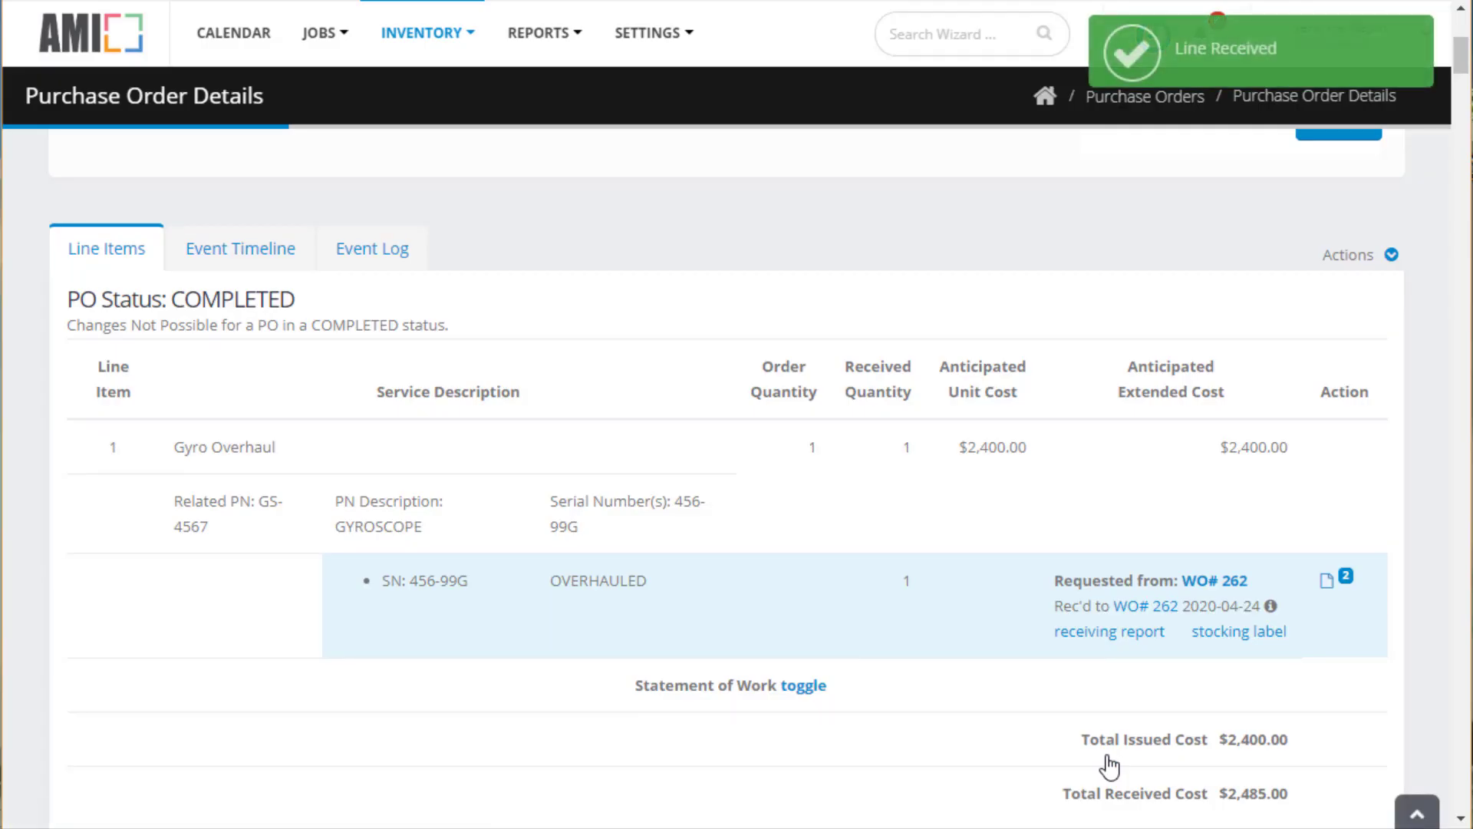
scroll(1109, 764, up, 6)
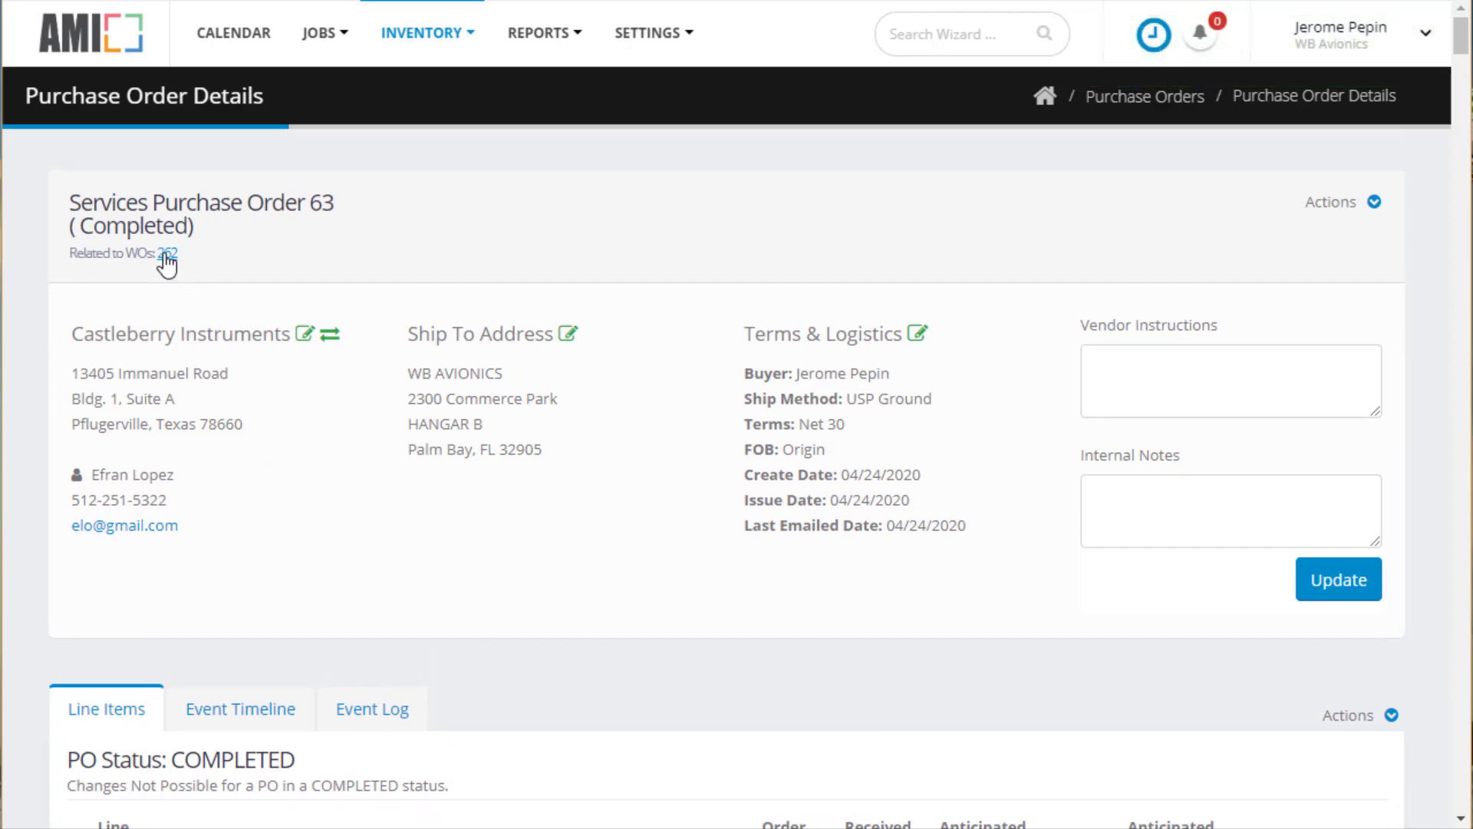
click(166, 254)
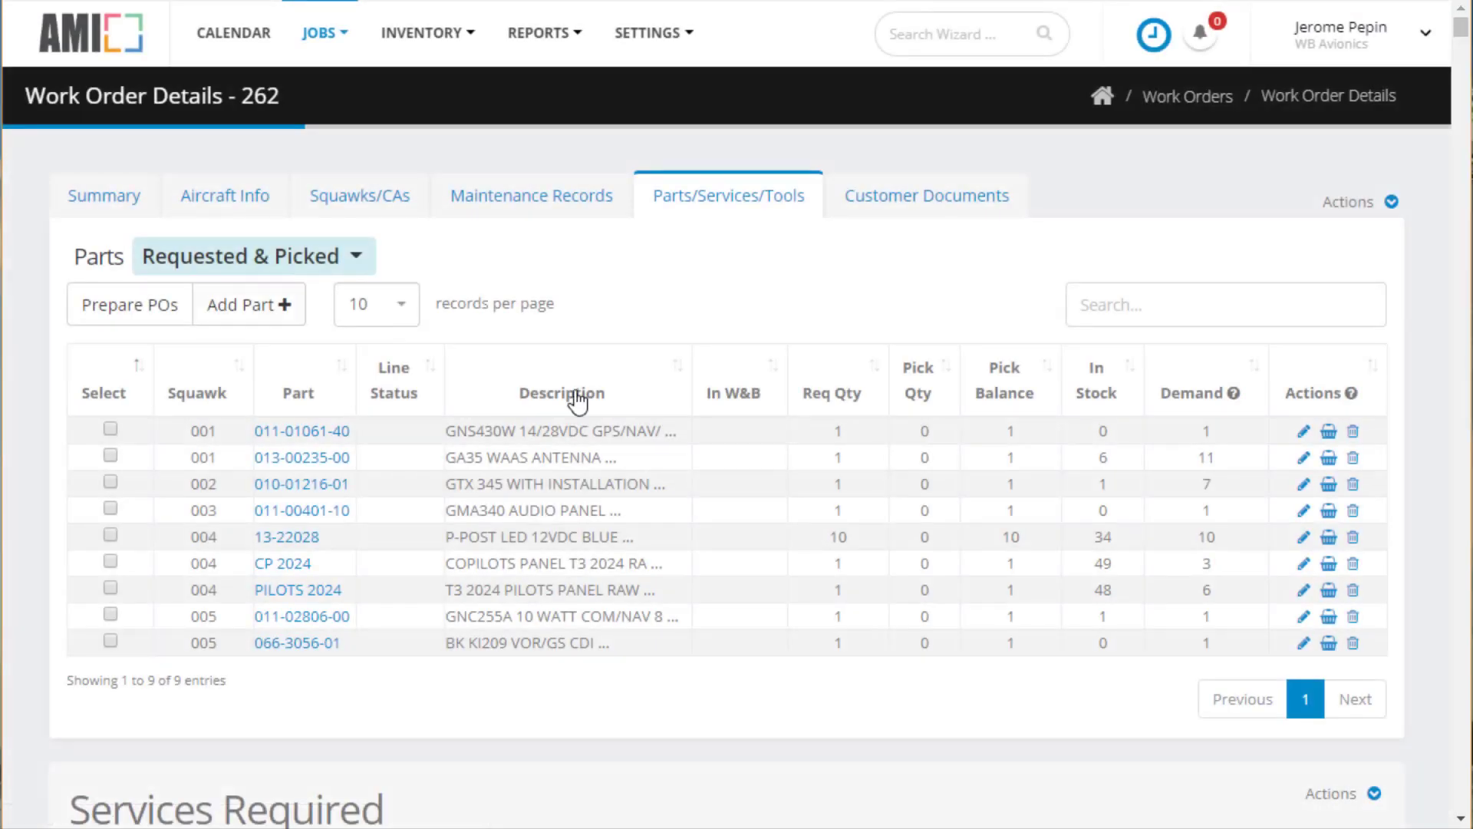
Review the two receiving documents attached to the Gyro Overhaul under Services Required
scroll(924, 476, down, 8)
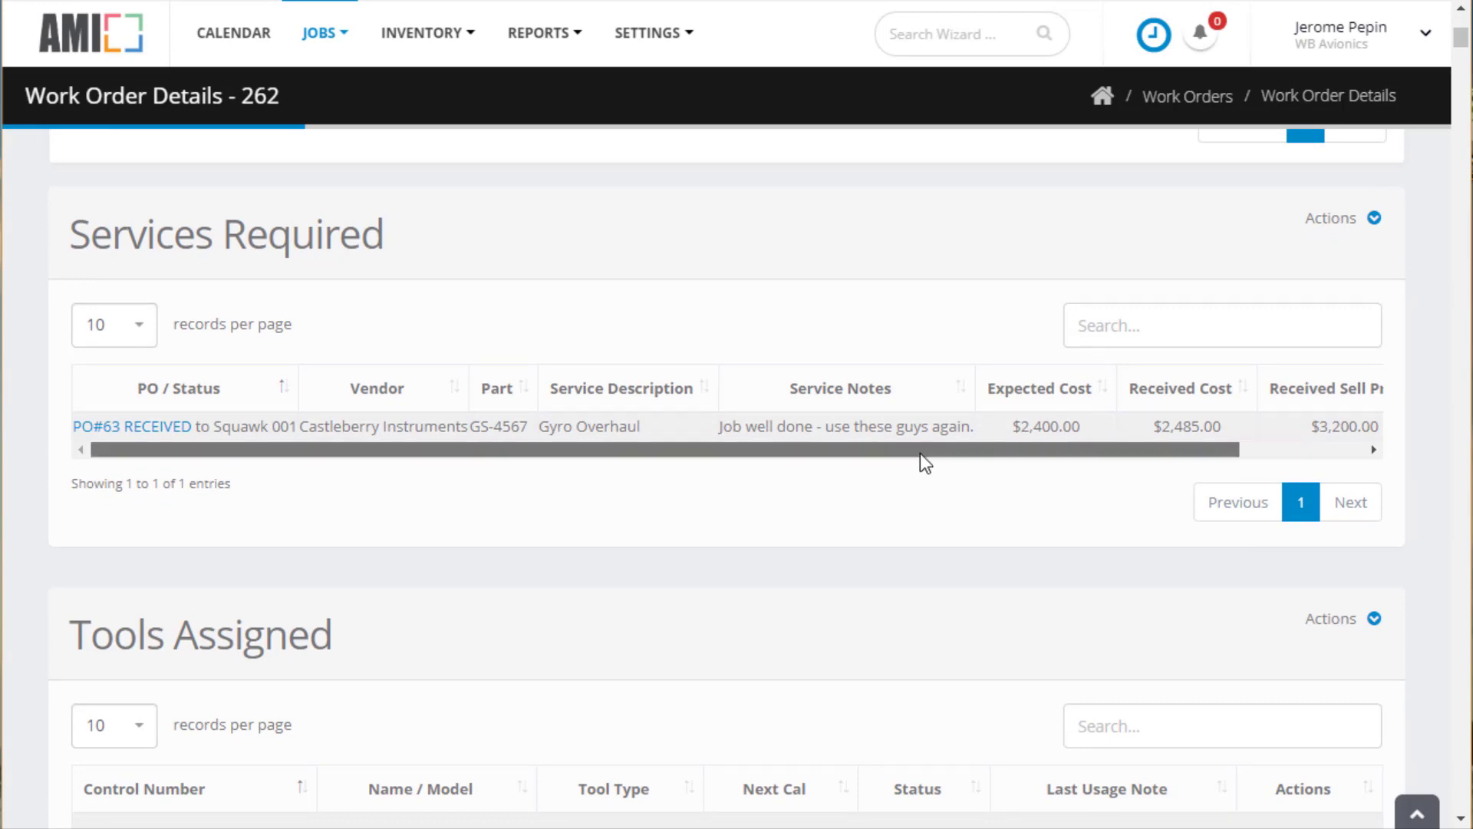
drag(921, 451, 1110, 469)
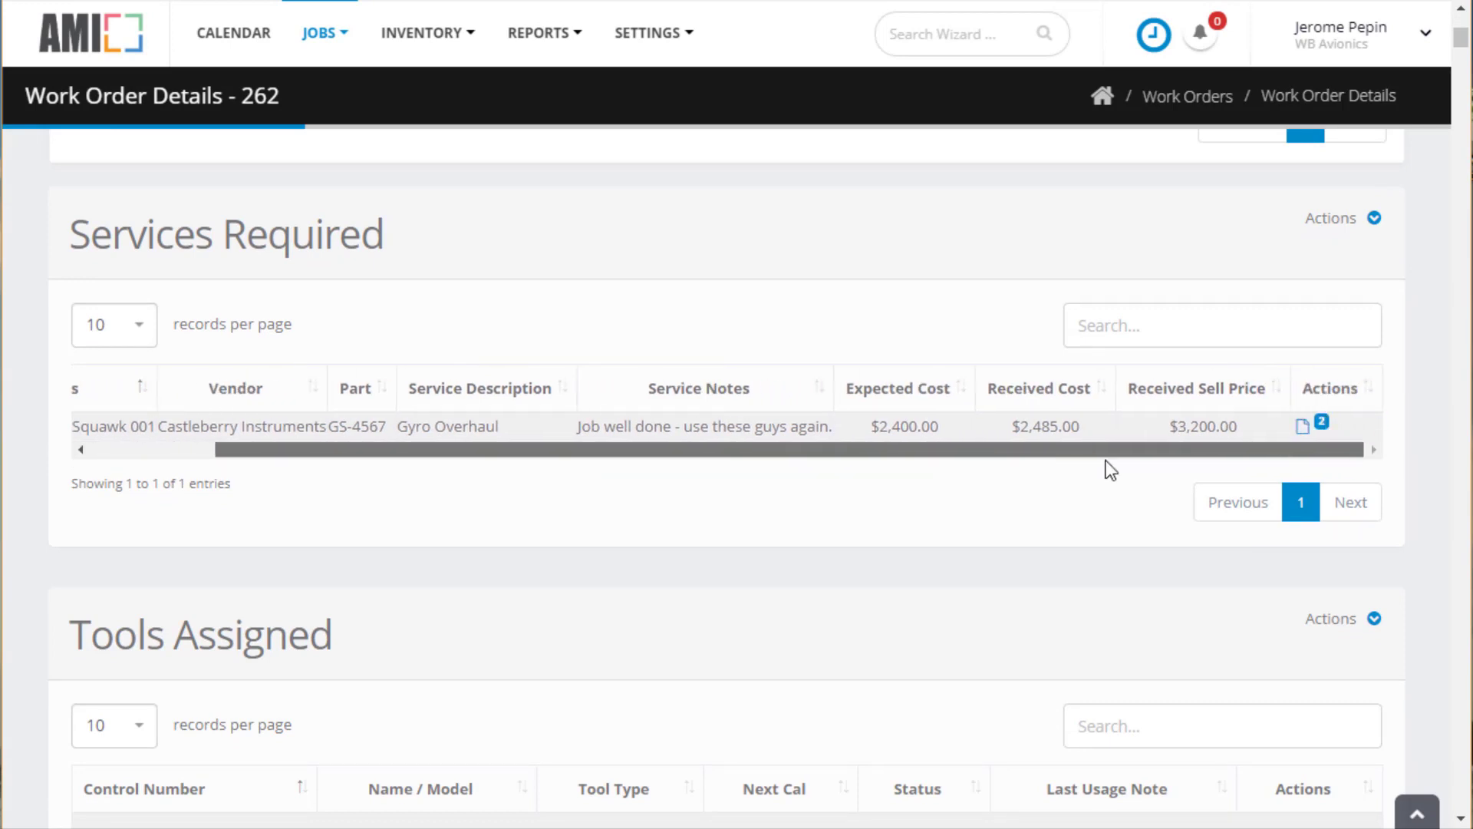
click(1317, 424)
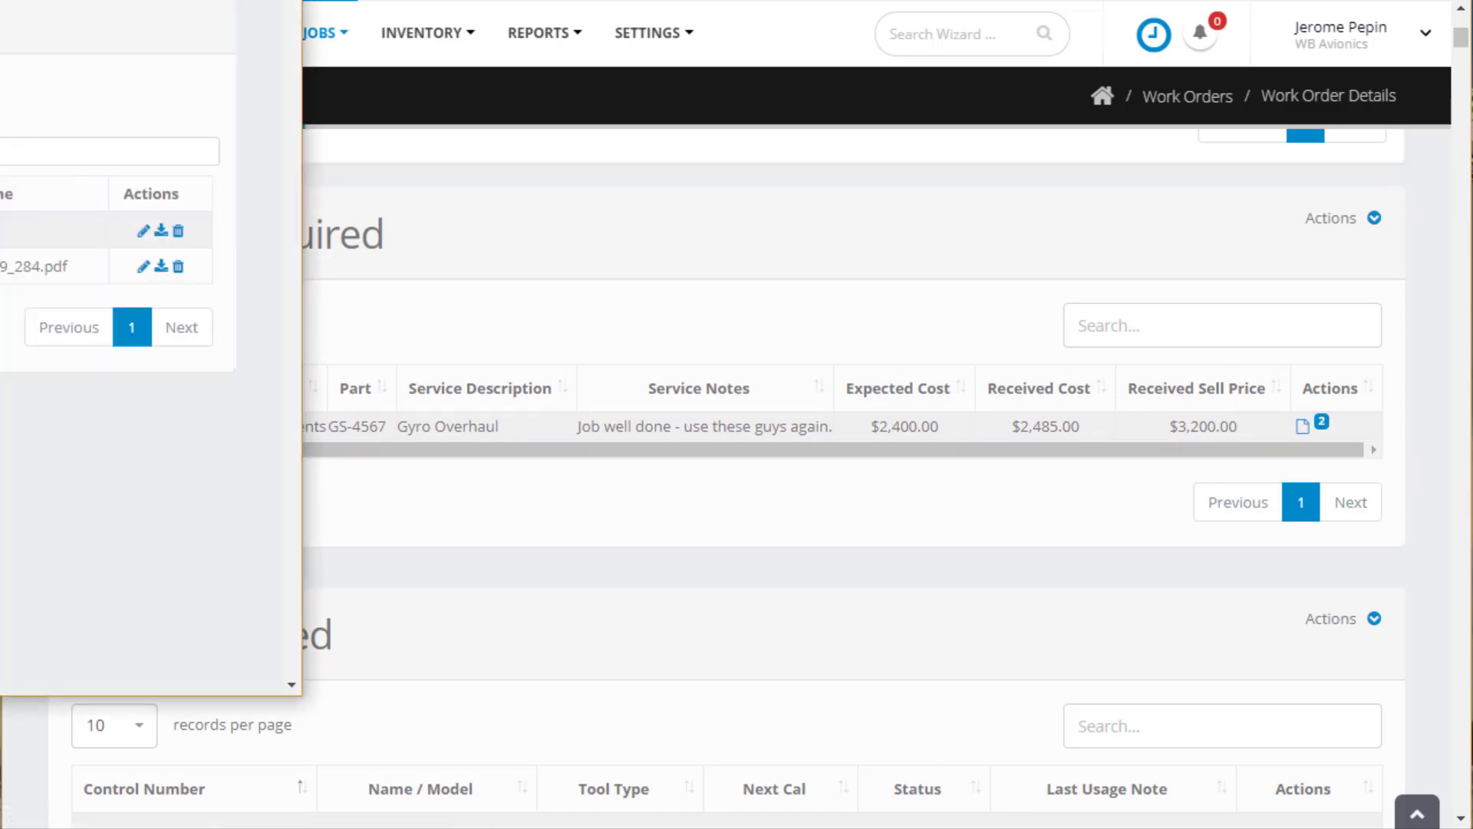
drag(0, 0, 829, 80)
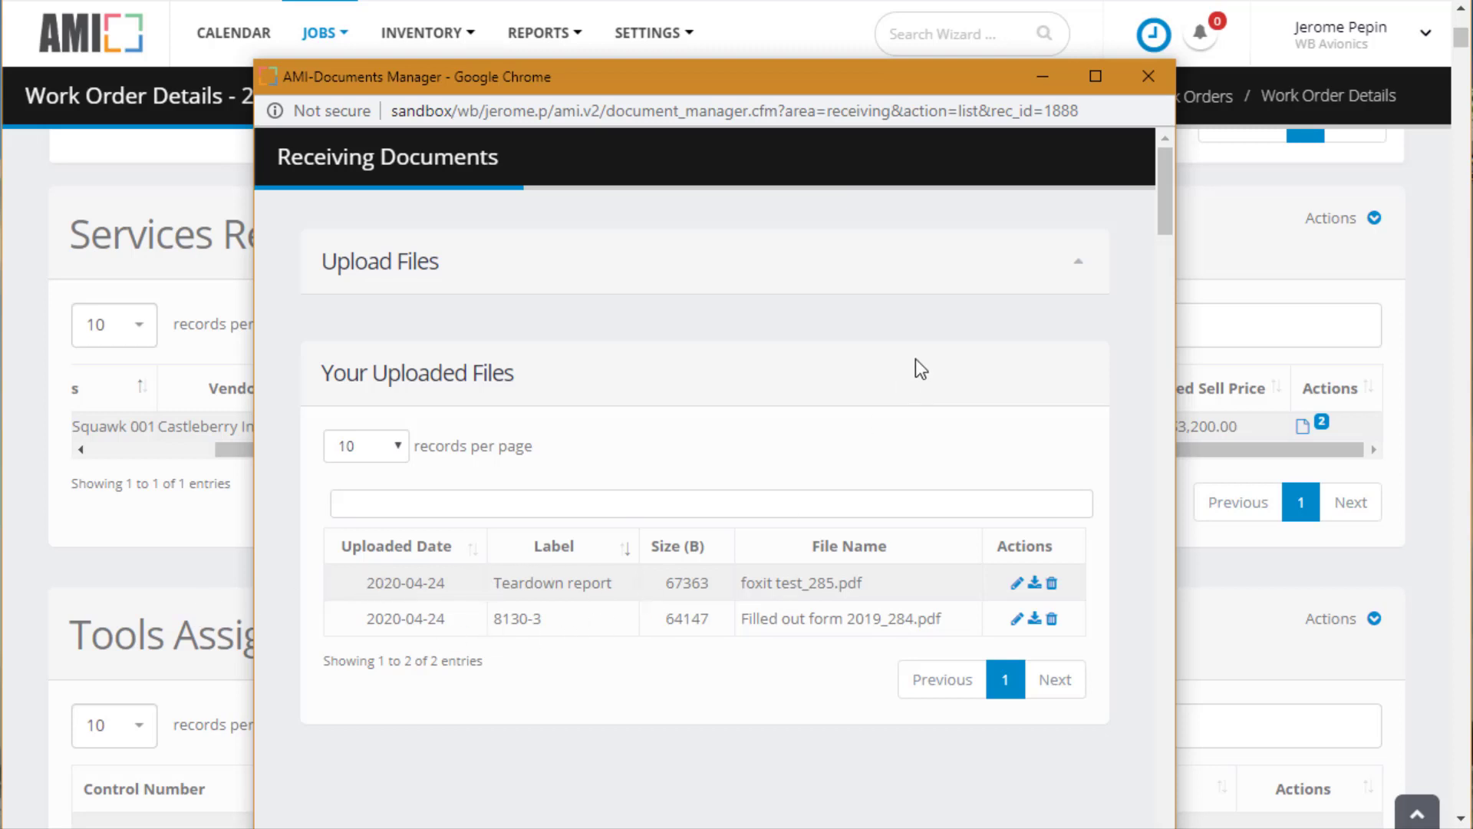
click(1148, 77)
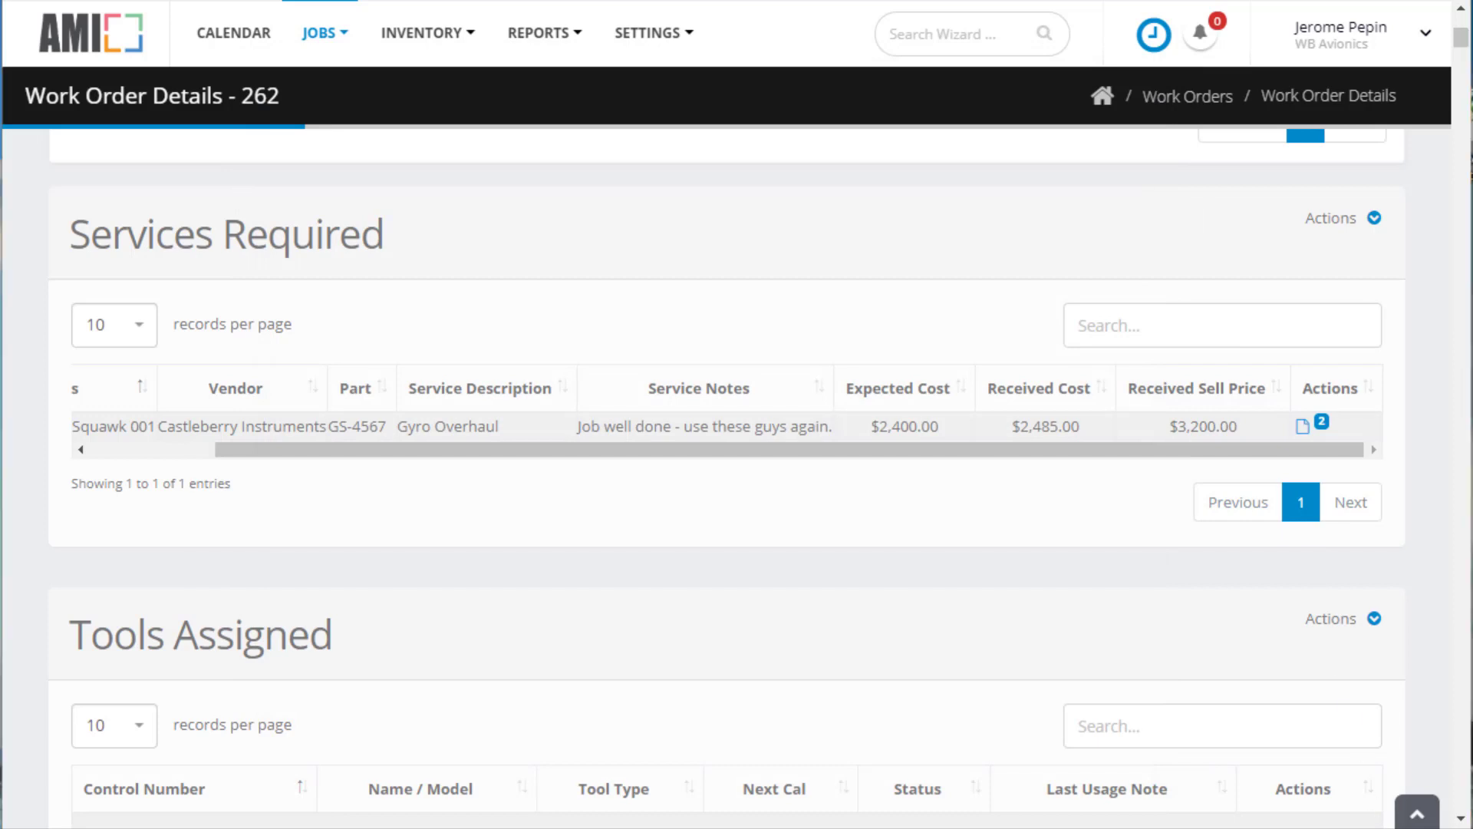
scroll(1110, 250, up, 7)
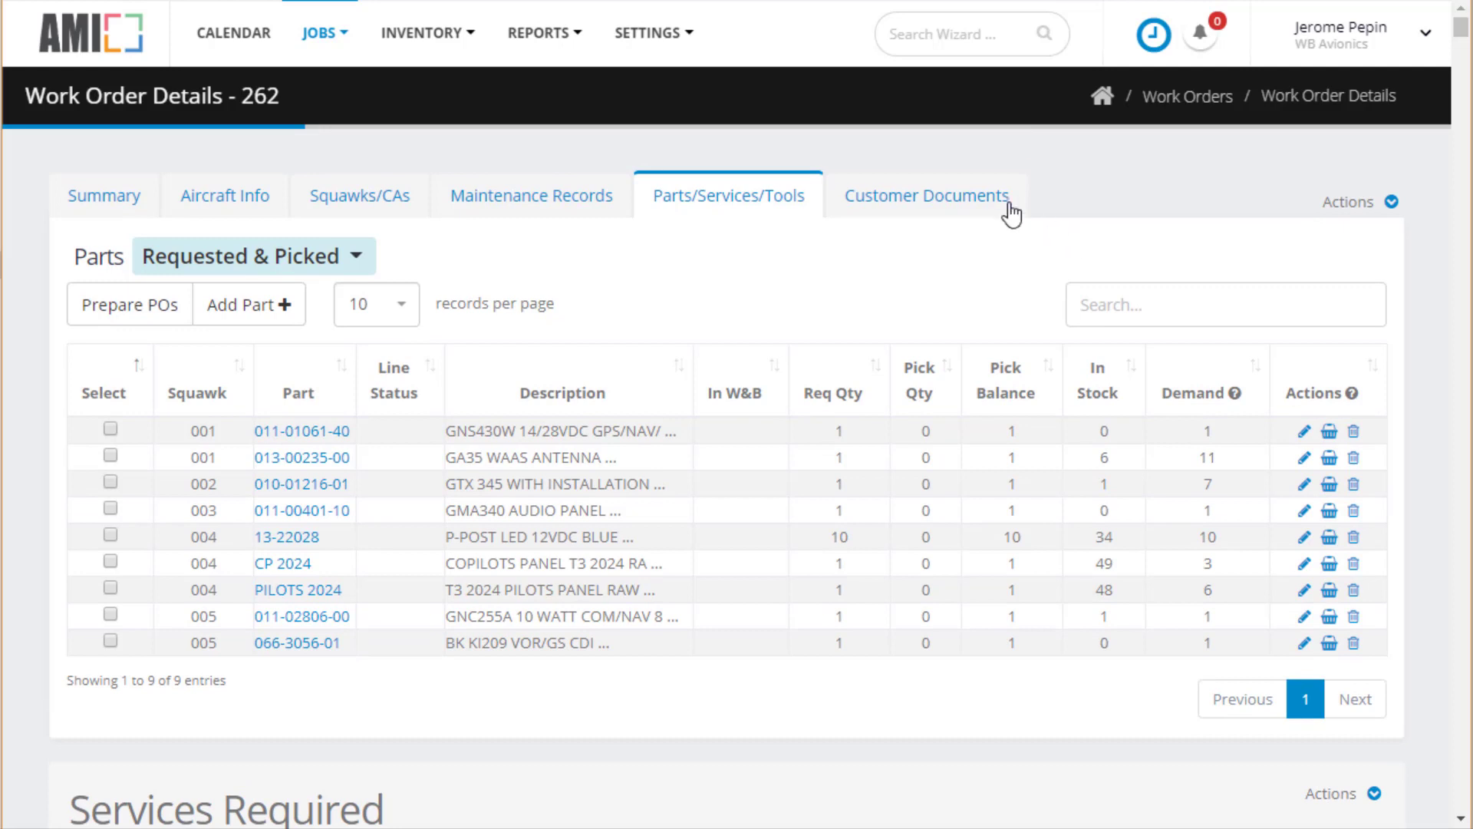
Open Customer Documents and scroll Quote 262-001 to its Services section
click(981, 202)
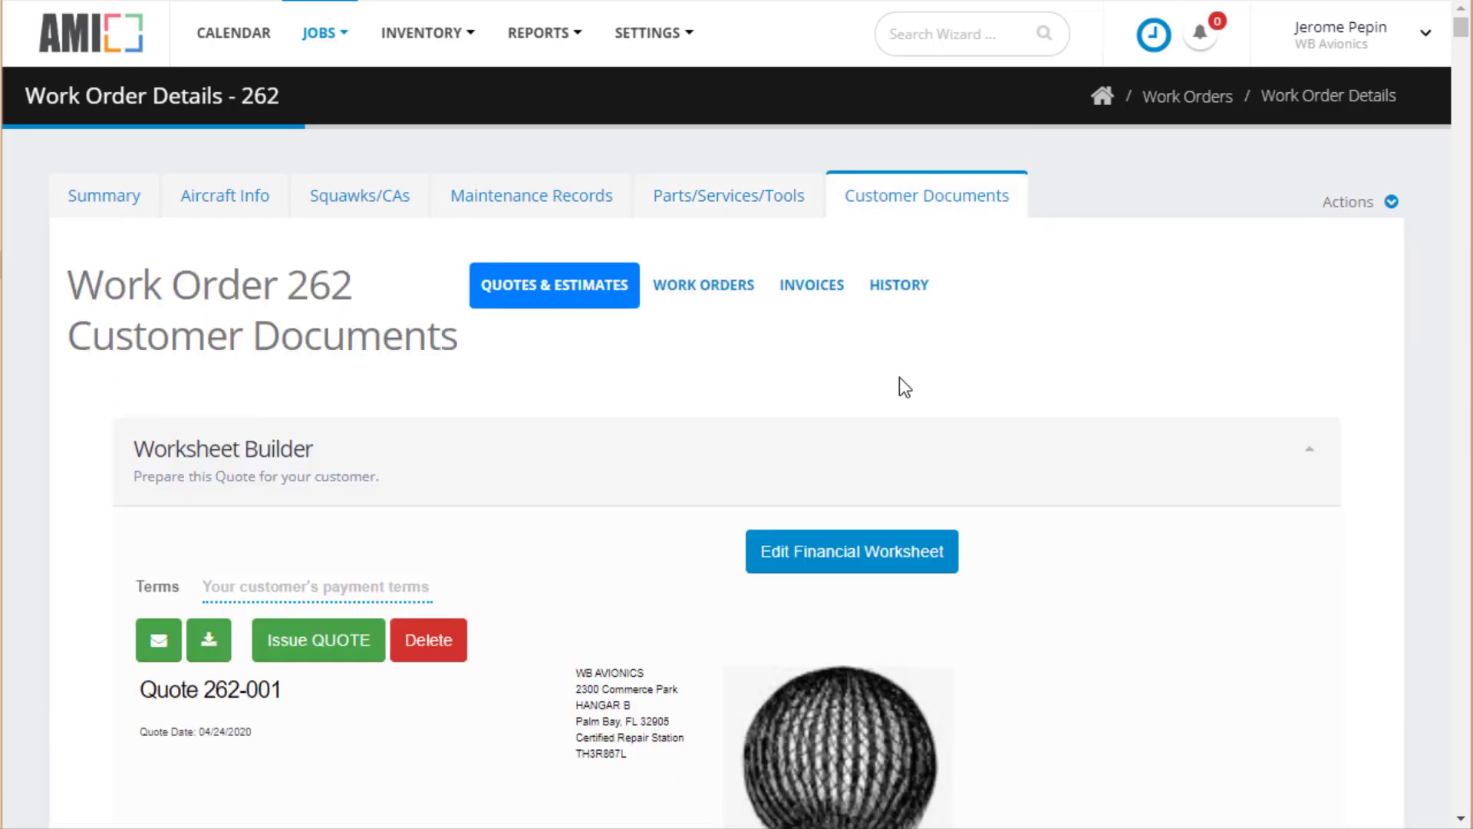
scroll(1170, 589, down, 7)
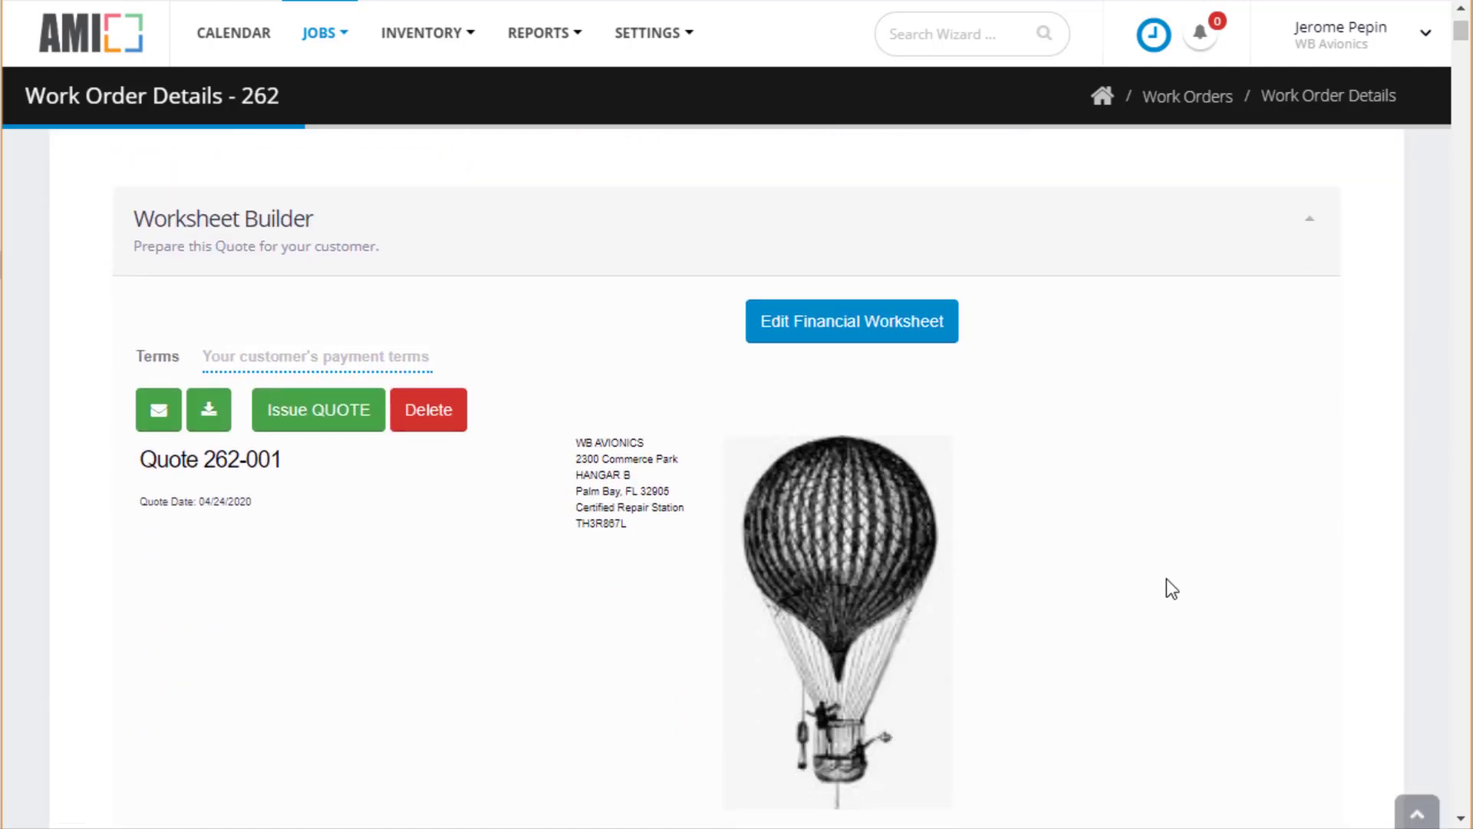
scroll(1166, 580, down, 6)
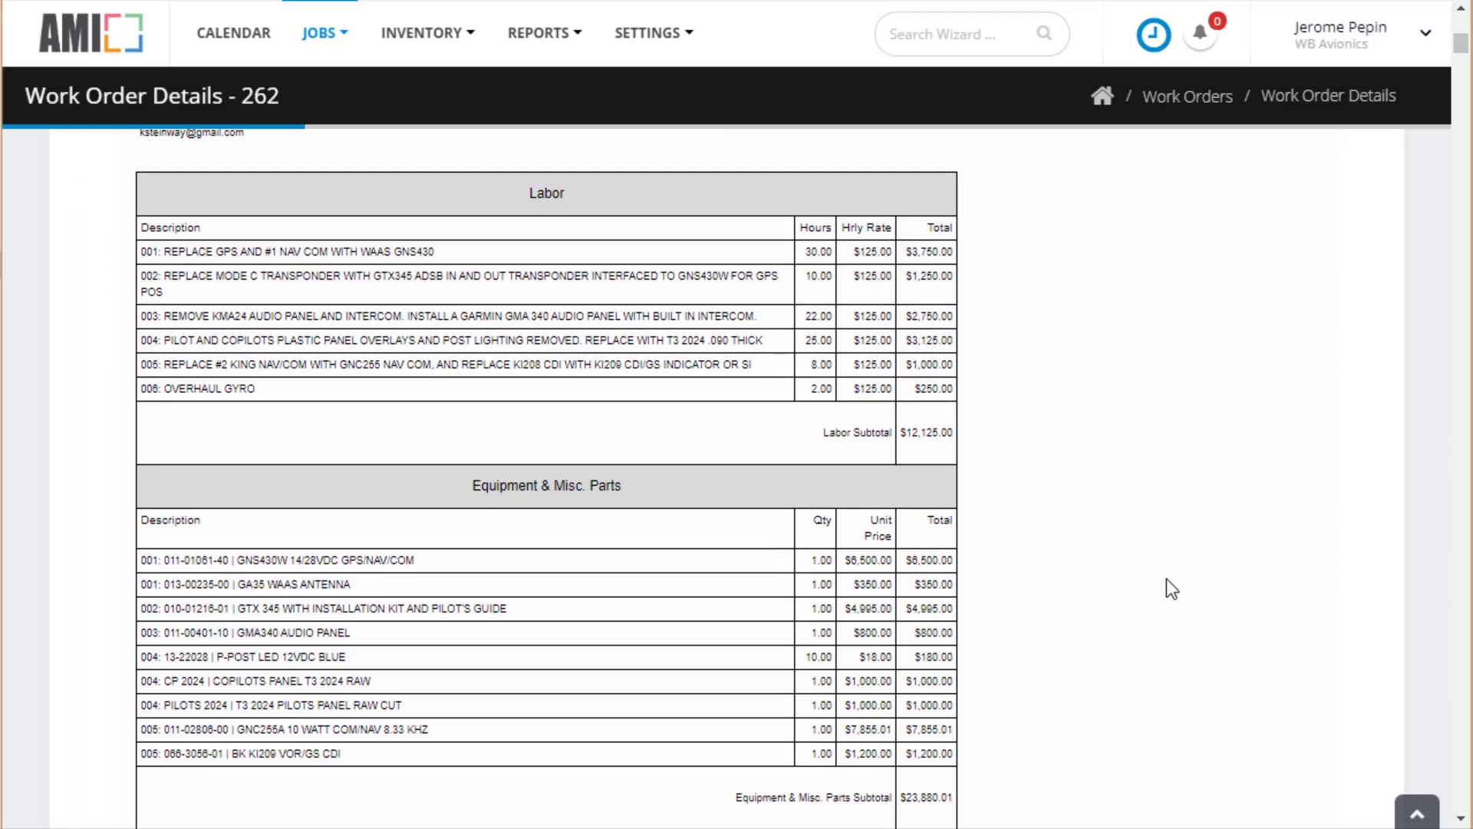
scroll(1172, 590, down, 6)
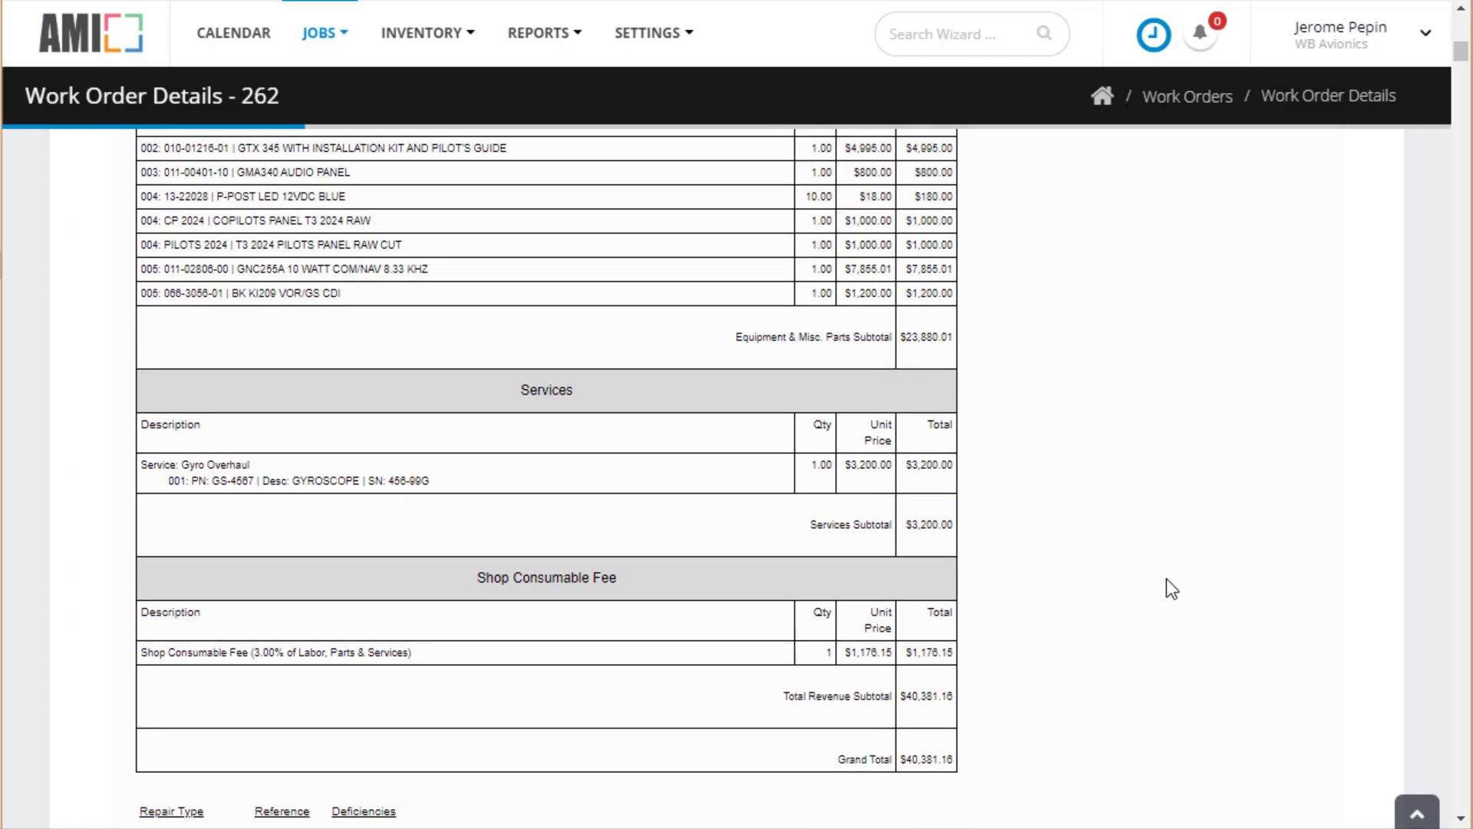